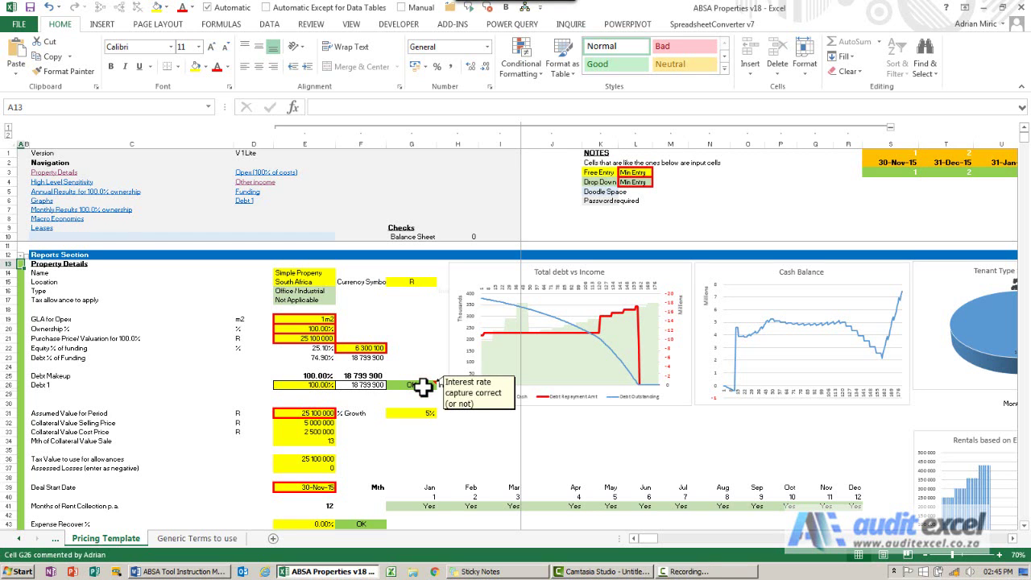
Inspect the purchase price label formula on the Property Details report
{"action": "left_click", "coordinate": [146, 342]}
{"action": "scroll", "coordinate": [199, 355], "scroll_direction": "down", "scroll_amount": 15}
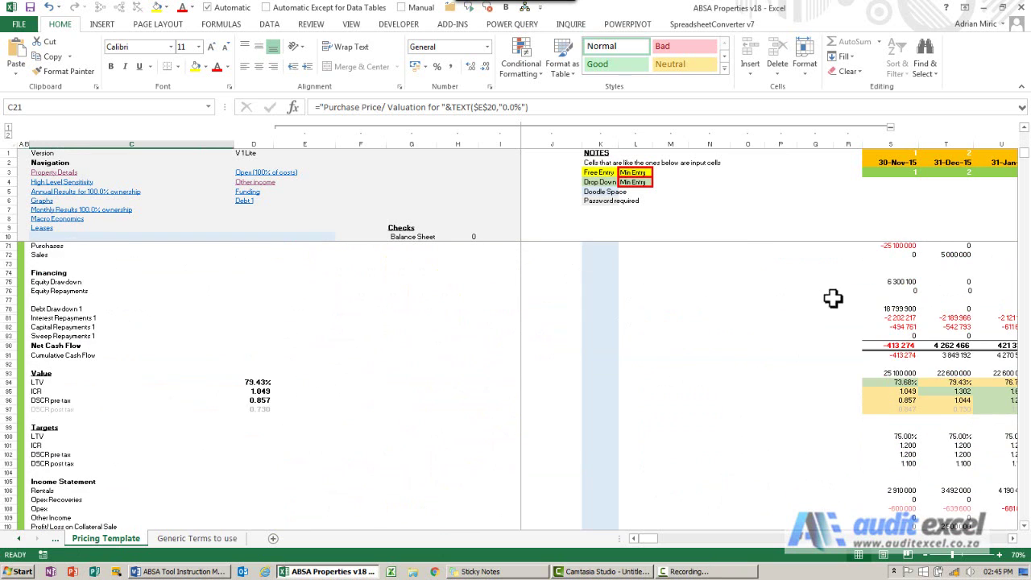
{"action": "left_click_drag", "start_coordinate": [1024, 154], "coordinate": [1023, 144]}
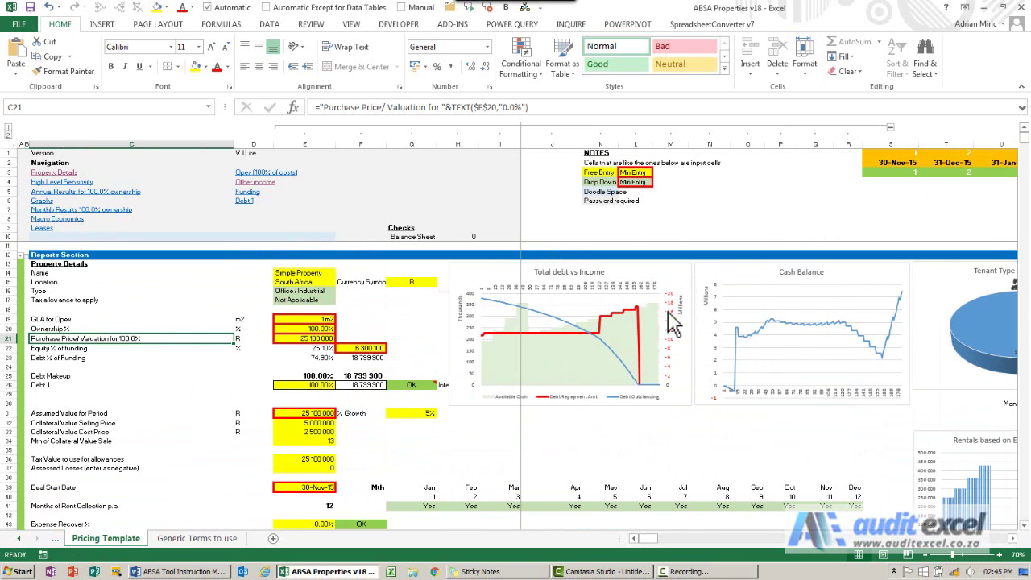
Jump to the Leases table via its link, then back to the Property Details report
{"action": "left_click", "coordinate": [45, 229]}
{"action": "scroll", "coordinate": [554, 483], "scroll_direction": "down", "scroll_amount": 6}
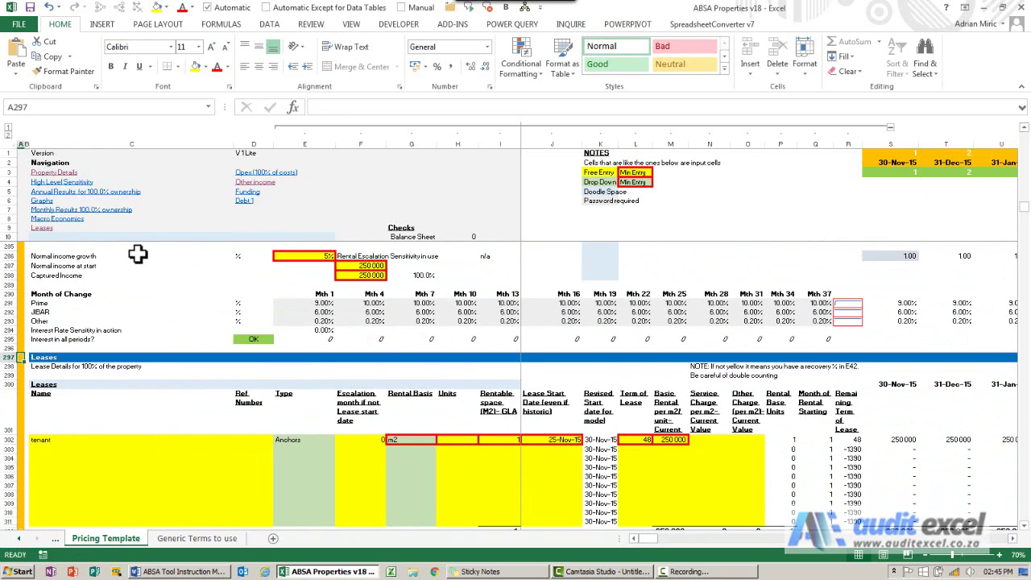
{"action": "left_click", "coordinate": [50, 173]}
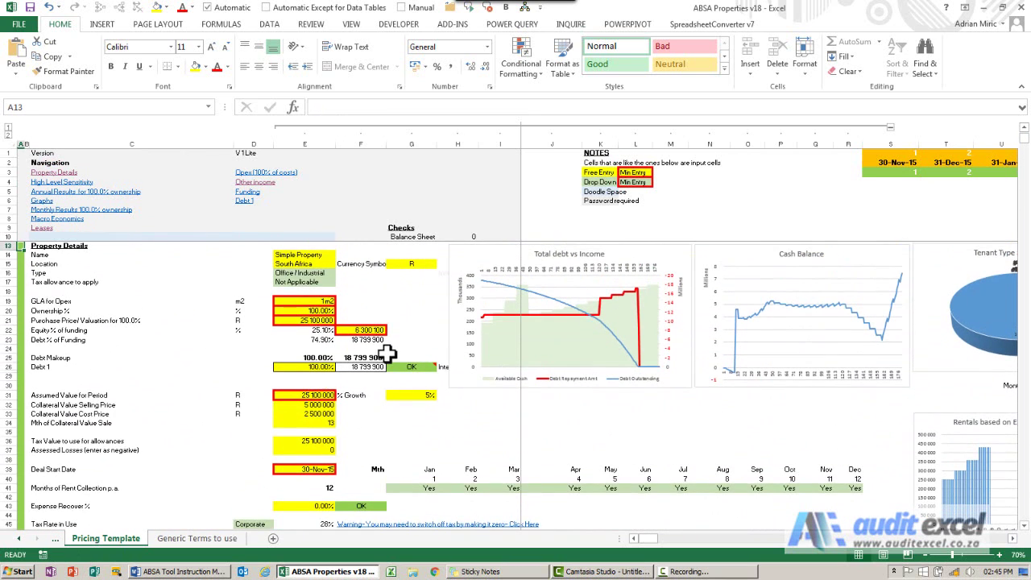
{"action": "scroll", "coordinate": [403, 362], "scroll_direction": "up", "scroll_amount": 1}
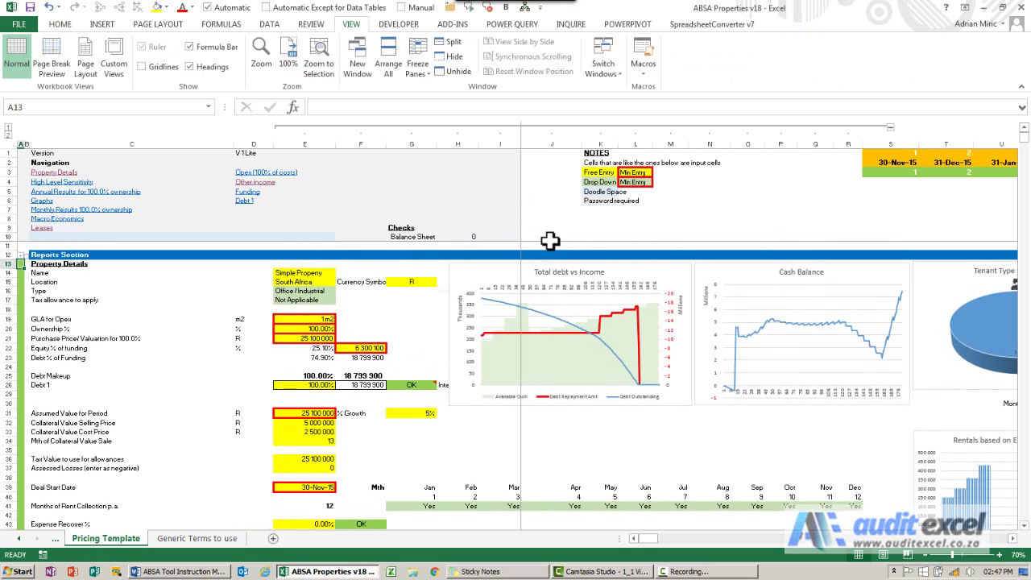
Apply the View tab's Split command to divide the Pricing Template sheet into separately scrolling panes
{"action": "scroll", "coordinate": [644, 315], "scroll_direction": "down", "scroll_amount": 4}
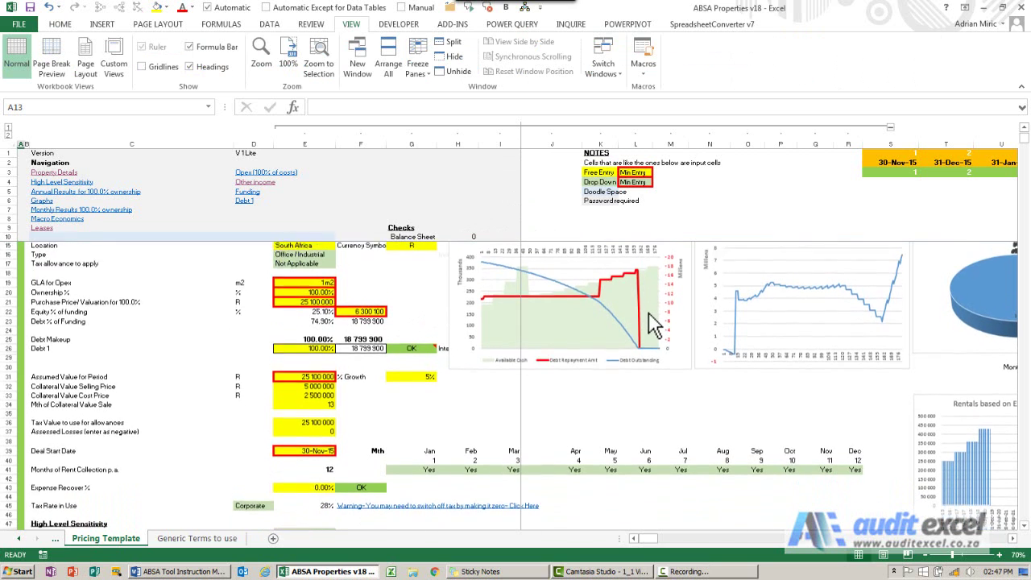
{"action": "scroll", "coordinate": [532, 282], "scroll_direction": "up", "scroll_amount": 4}
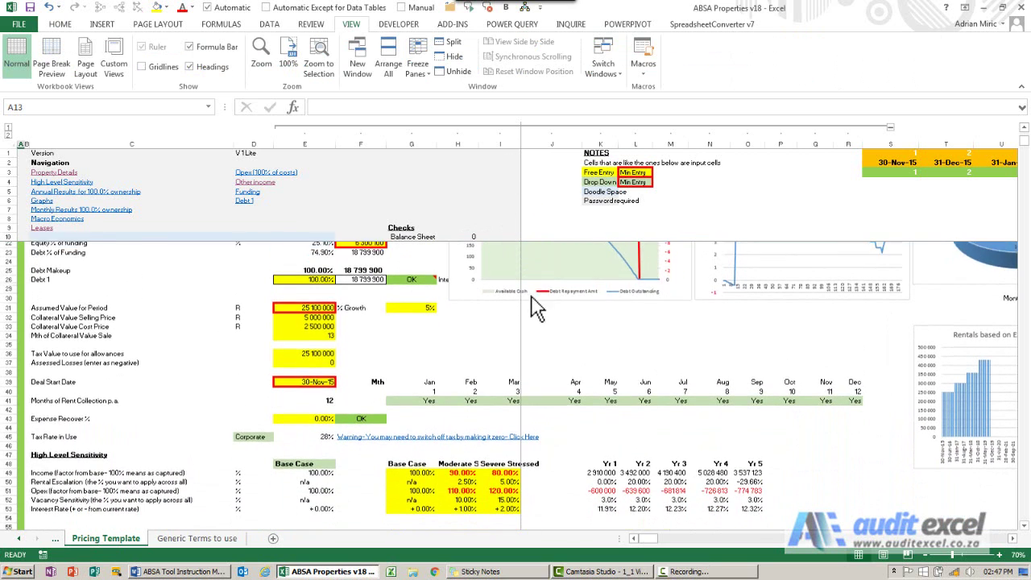
{"action": "left_click_drag", "start_coordinate": [648, 539], "coordinate": [605, 538]}
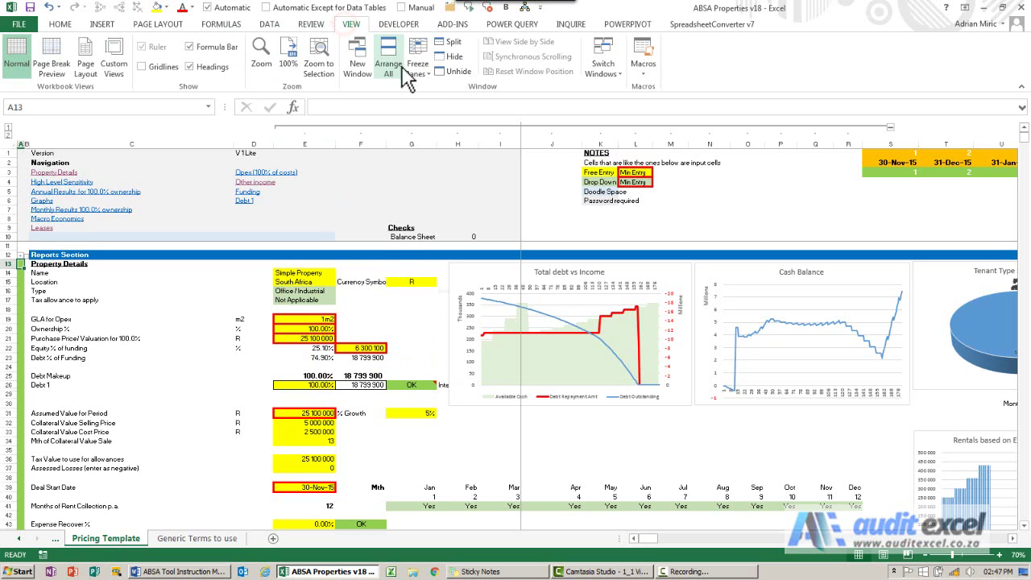
{"action": "left_click", "coordinate": [453, 47]}
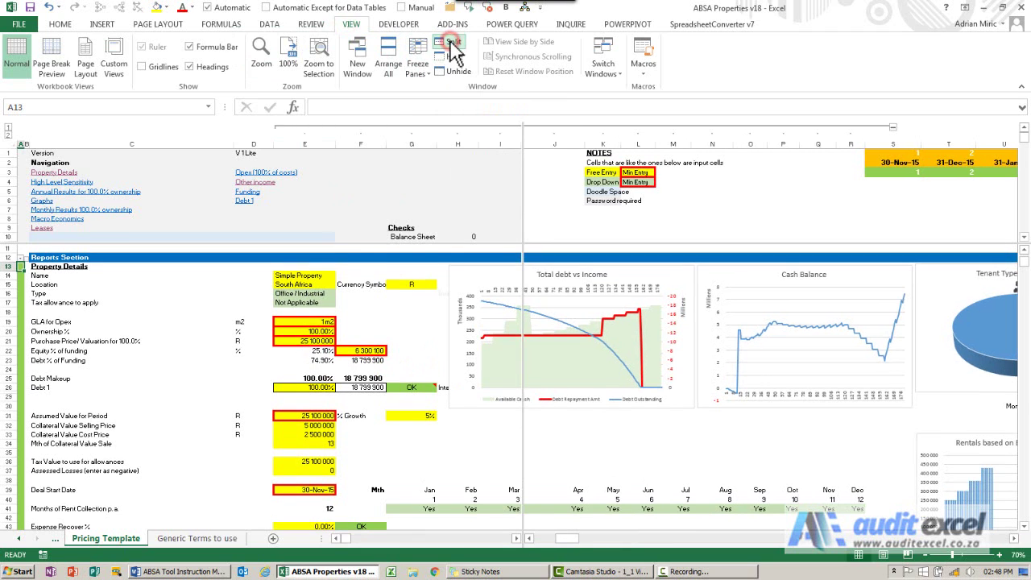
Remove the vertical split, enlarge the upper charts pane, and scroll the lower pane to Leases
{"action": "double_click", "coordinate": [523, 226]}
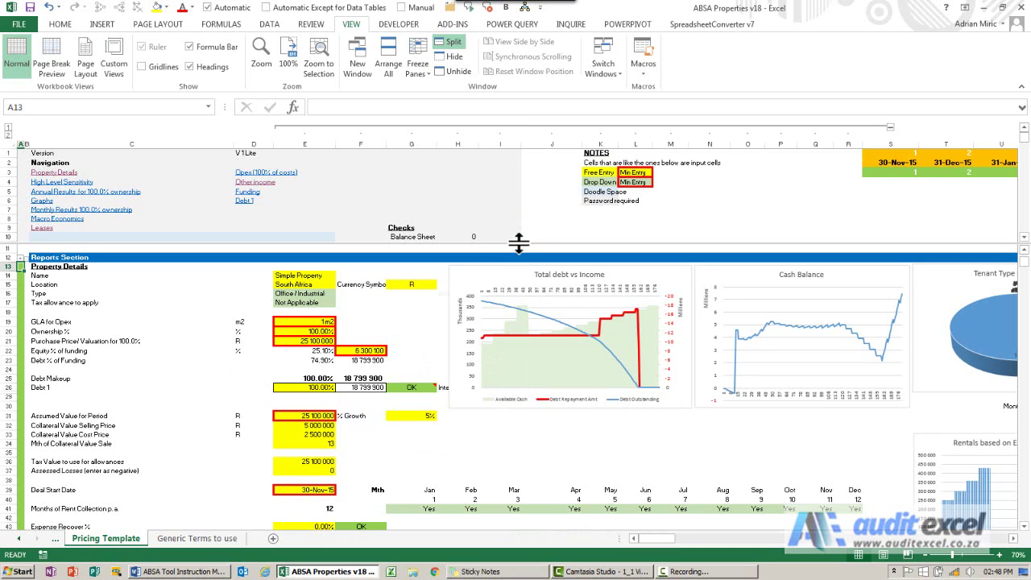
{"action": "left_click_drag", "start_coordinate": [519, 243], "coordinate": [520, 362]}
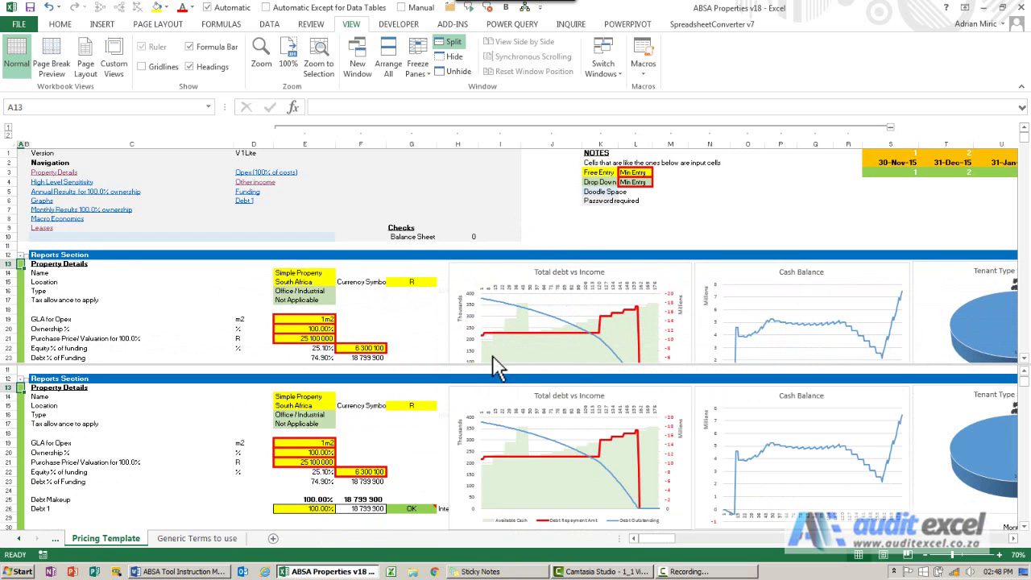
{"action": "left_click", "coordinate": [201, 309]}
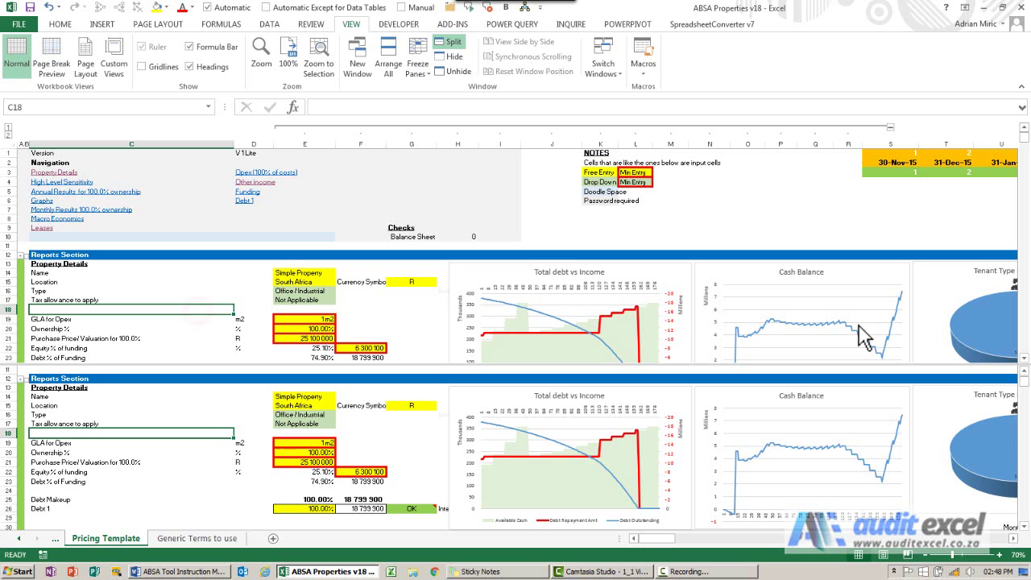
{"action": "left_click", "coordinate": [1024, 358]}
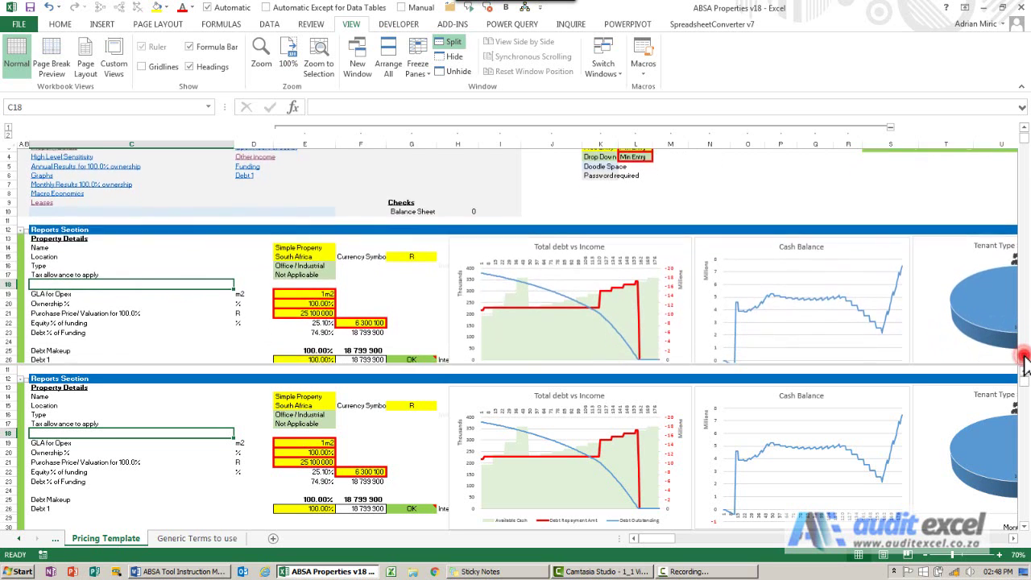
{"action": "left_click_drag", "start_coordinate": [1025, 357], "coordinate": [1024, 358]}
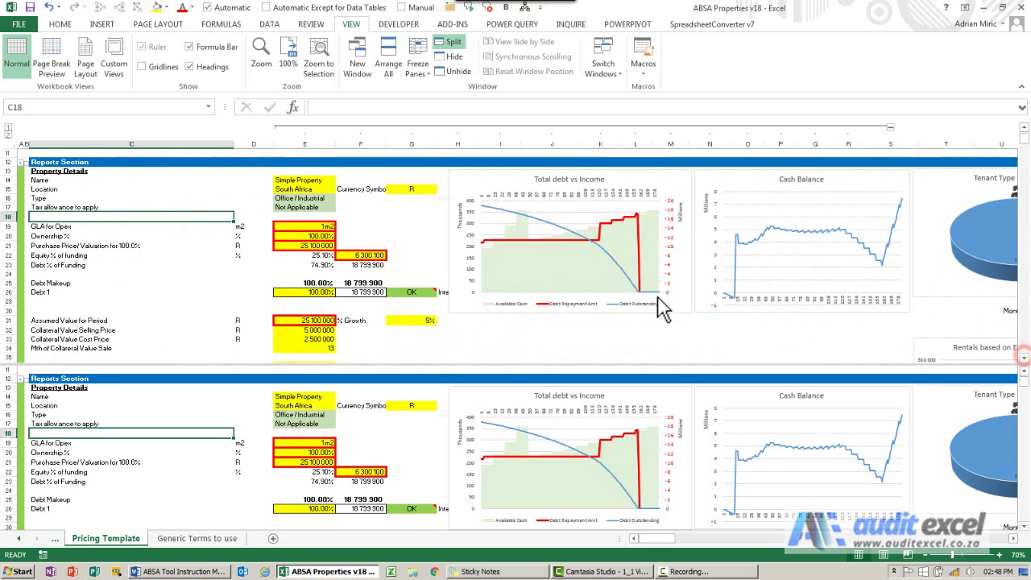
{"action": "left_click", "coordinate": [185, 454]}
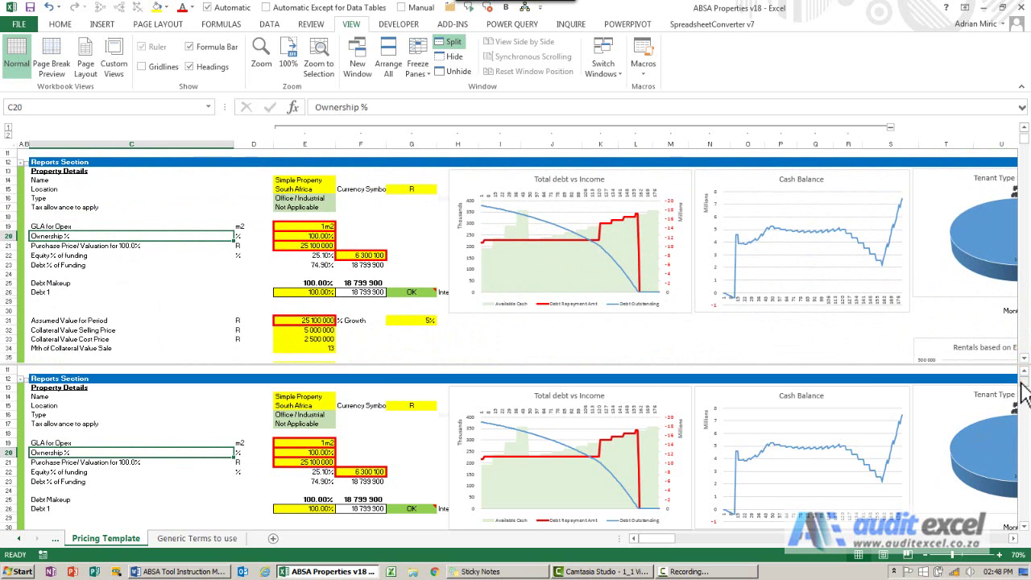
{"action": "mouse_move", "coordinate": [1024, 392]}
{"action": "left_mouse_down"}
{"action": "mouse_move", "coordinate": [1026, 446]}
{"action": "mouse_move", "coordinate": [1025, 400]}
{"action": "left_mouse_up"}
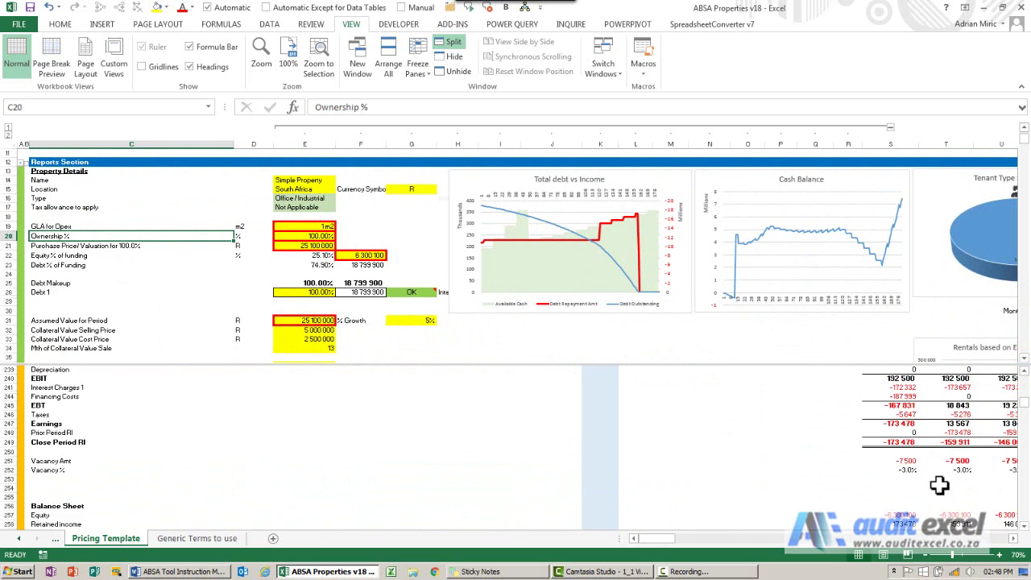
{"action": "scroll", "coordinate": [939, 485], "scroll_direction": "down", "scroll_amount": 19}
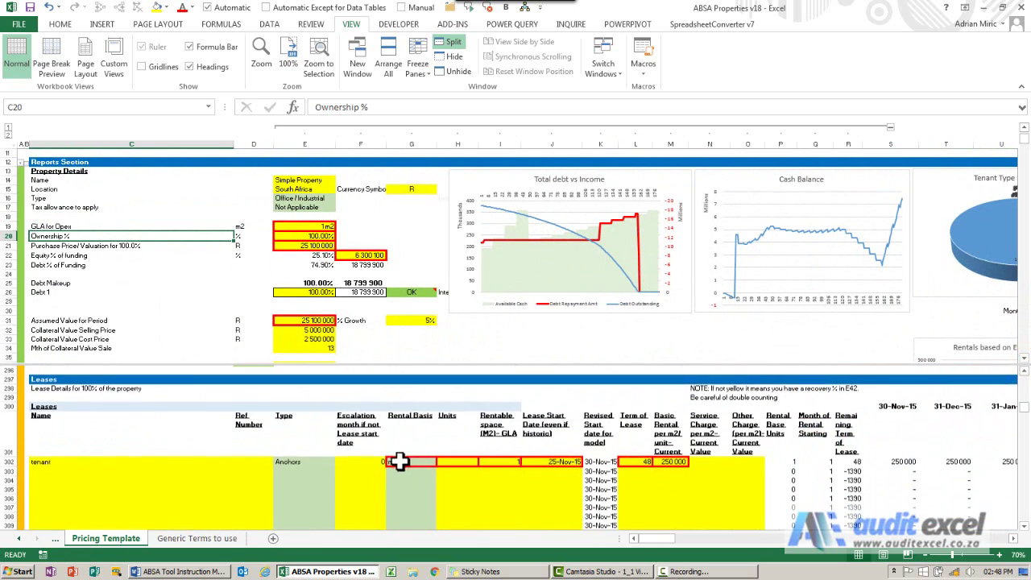
{"action": "scroll", "coordinate": [379, 464], "scroll_direction": "down", "scroll_amount": 1}
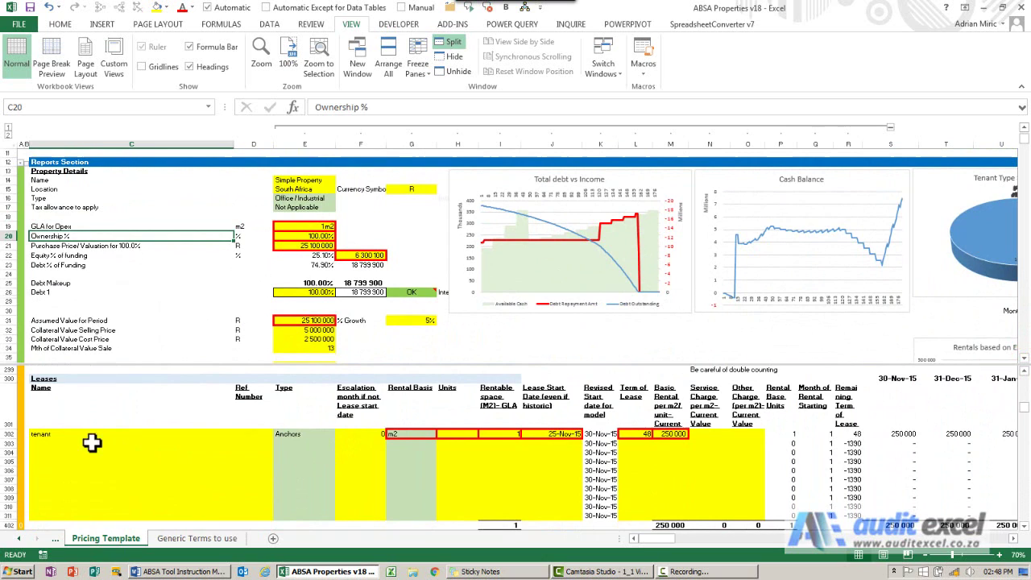
Change the tenant's Term of Lease in L302 from 48 to 36
{"action": "left_click", "coordinate": [58, 434]}
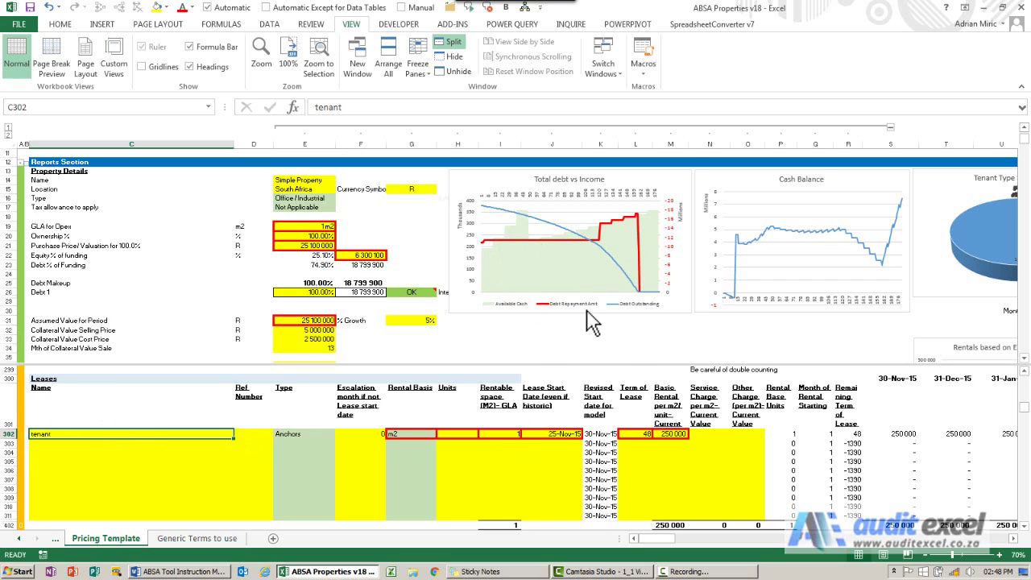
{"action": "left_click", "coordinate": [666, 434]}
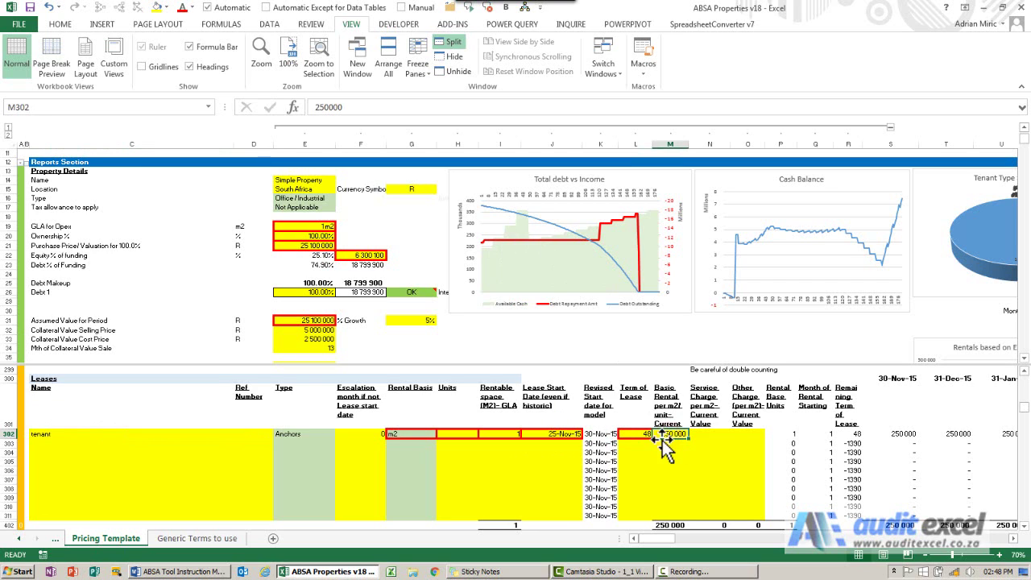
{"action": "left_click", "coordinate": [640, 435]}
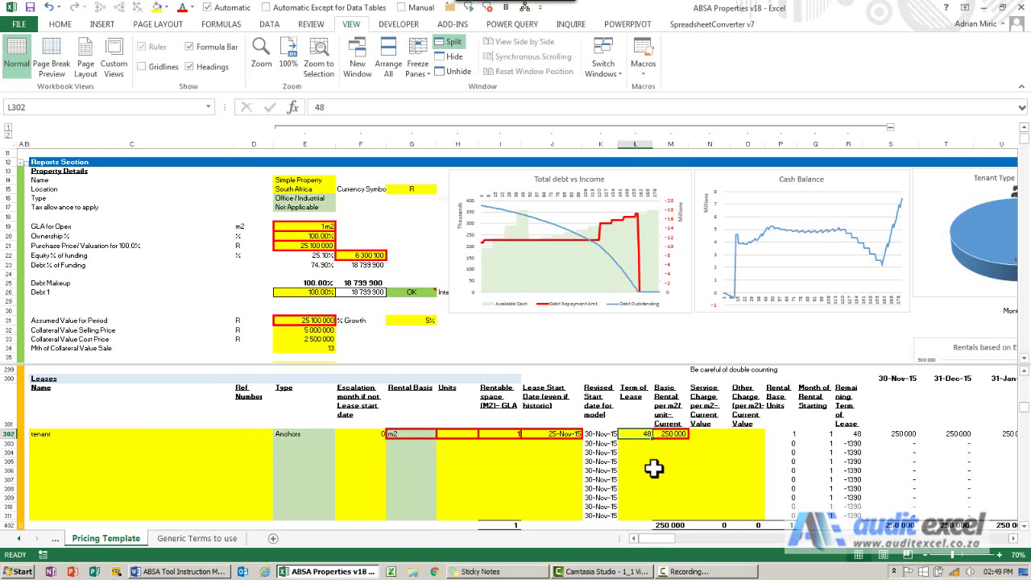
{"action": "type", "text": "36"}
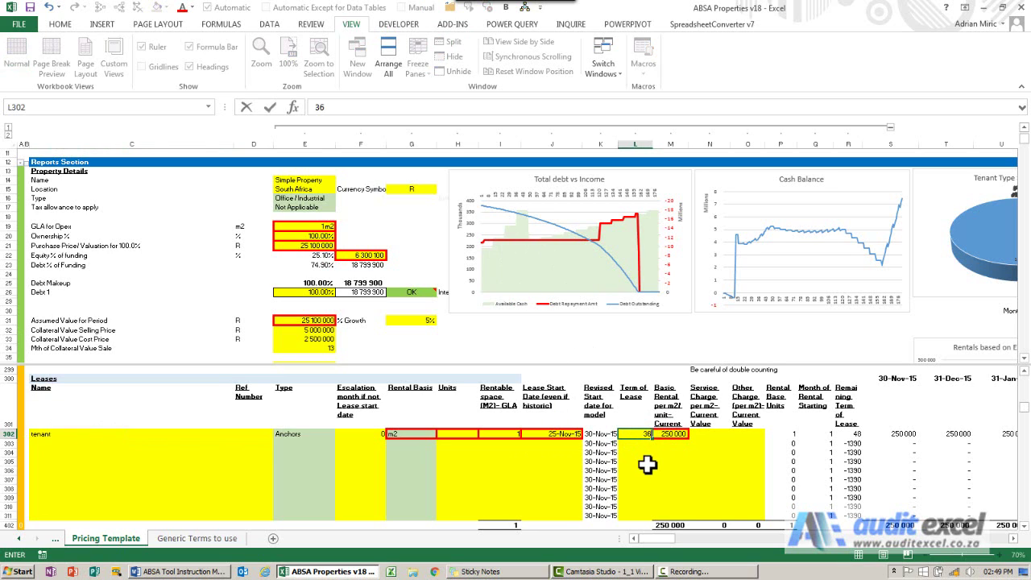
{"action": "key", "text": "Return"}
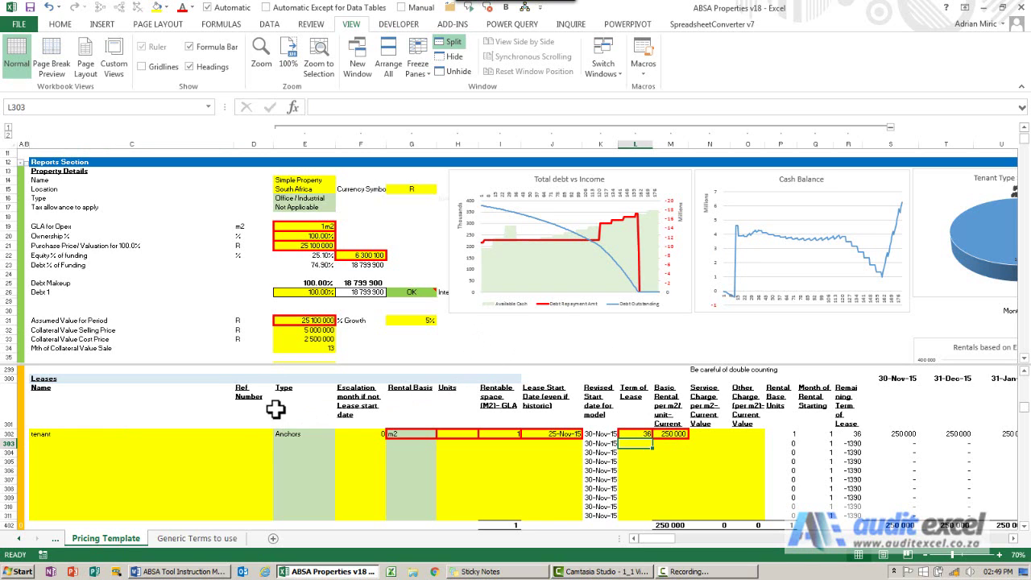
Remove the window split from the Pricing Template sheet
{"action": "left_click", "coordinate": [207, 408]}
{"action": "scroll", "coordinate": [220, 431], "scroll_direction": "down", "scroll_amount": 5}
{"action": "scroll", "coordinate": [218, 435], "scroll_direction": "up", "scroll_amount": 5}
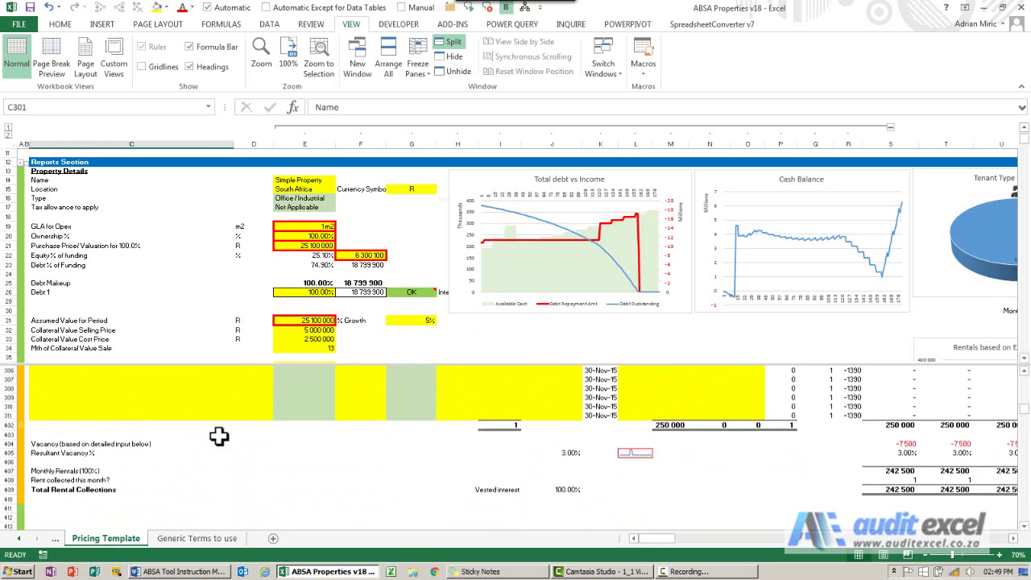
{"action": "scroll", "coordinate": [220, 435], "scroll_direction": "up", "scroll_amount": 1}
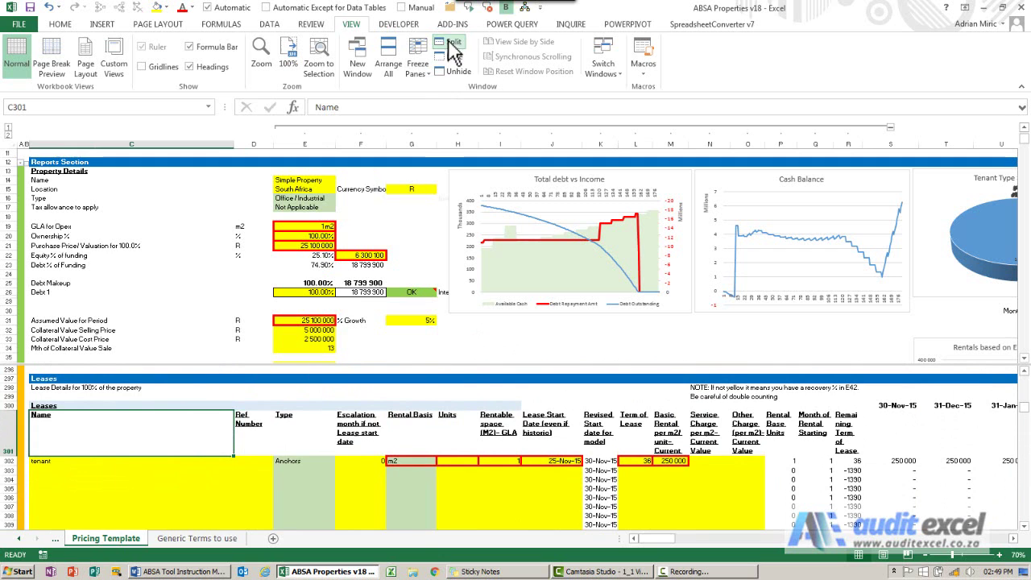
{"action": "double_click", "coordinate": [310, 364]}
{"action": "scroll", "coordinate": [475, 355], "scroll_direction": "up", "scroll_amount": 4}
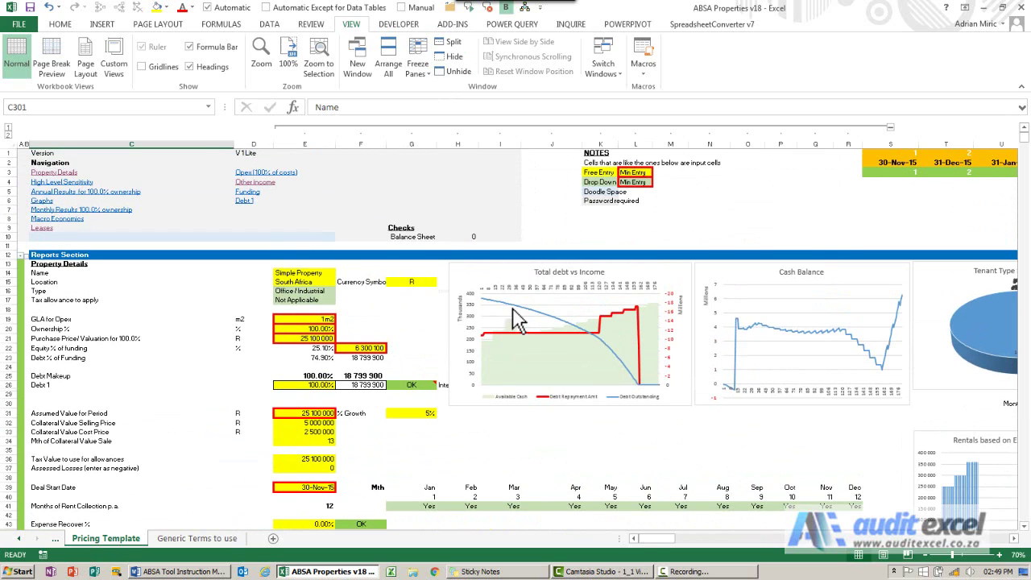
Freeze panes at G11, keeping rows 1–10 and columns A–F fixed
{"action": "left_click", "coordinate": [411, 246]}
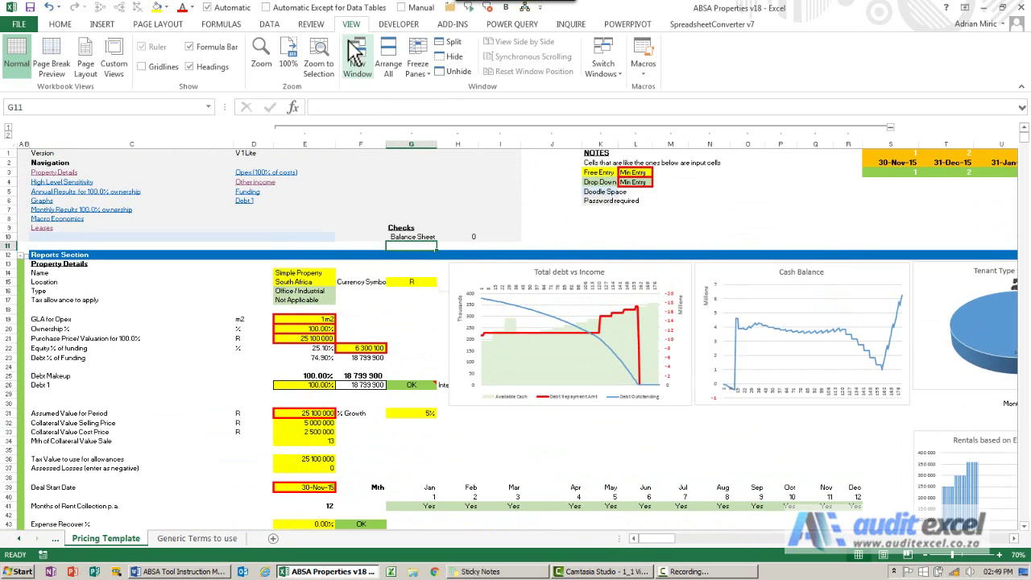
{"action": "left_click", "coordinate": [414, 77]}
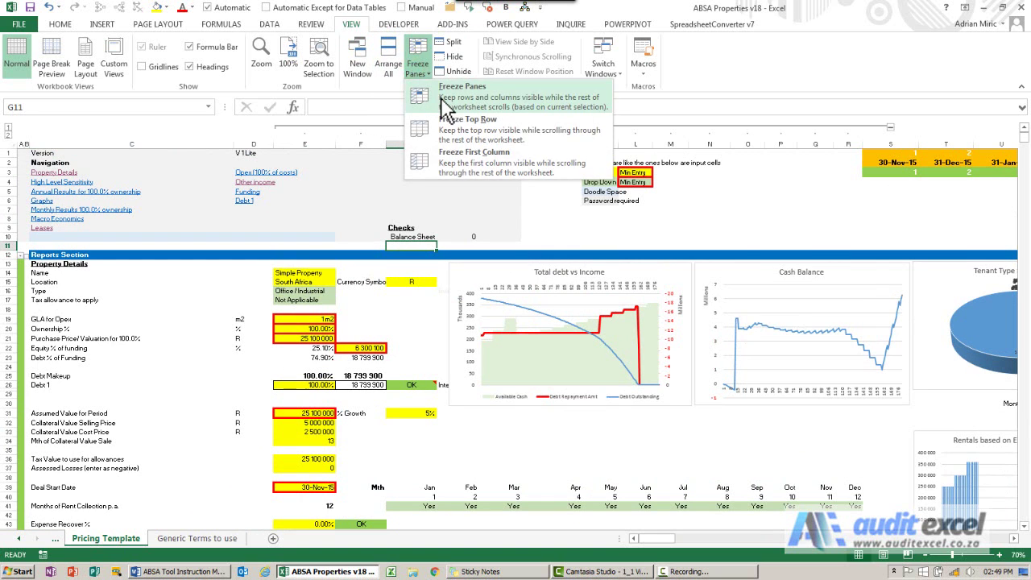
{"action": "left_click", "coordinate": [421, 90]}
{"action": "scroll", "coordinate": [502, 327], "scroll_direction": "down", "scroll_amount": 2}
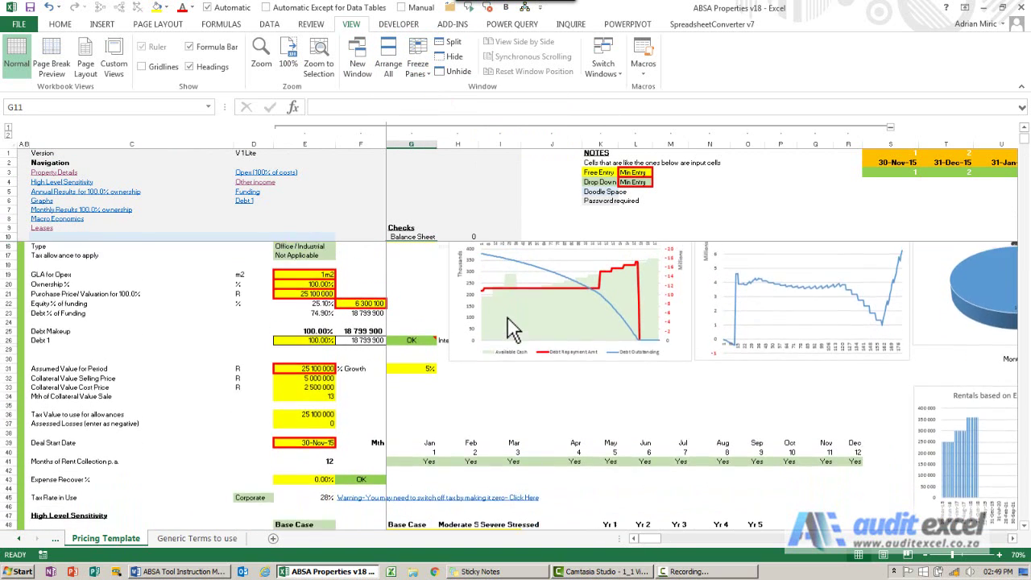
{"action": "scroll", "coordinate": [507, 324], "scroll_direction": "up", "scroll_amount": 2}
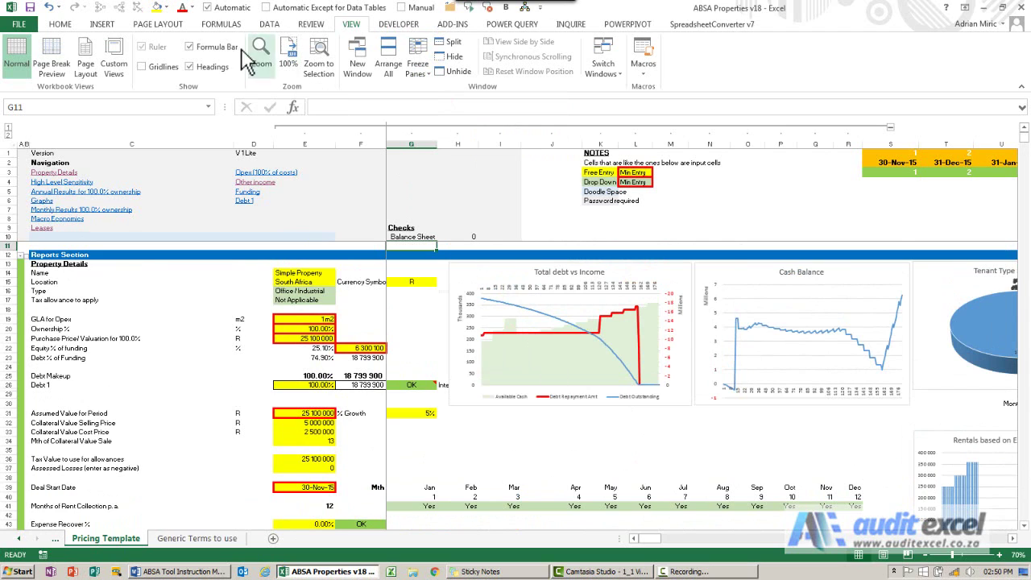
Open the Watch Window, move it aside, and bring the annual results' column S into view
{"action": "left_click", "coordinate": [220, 24]}
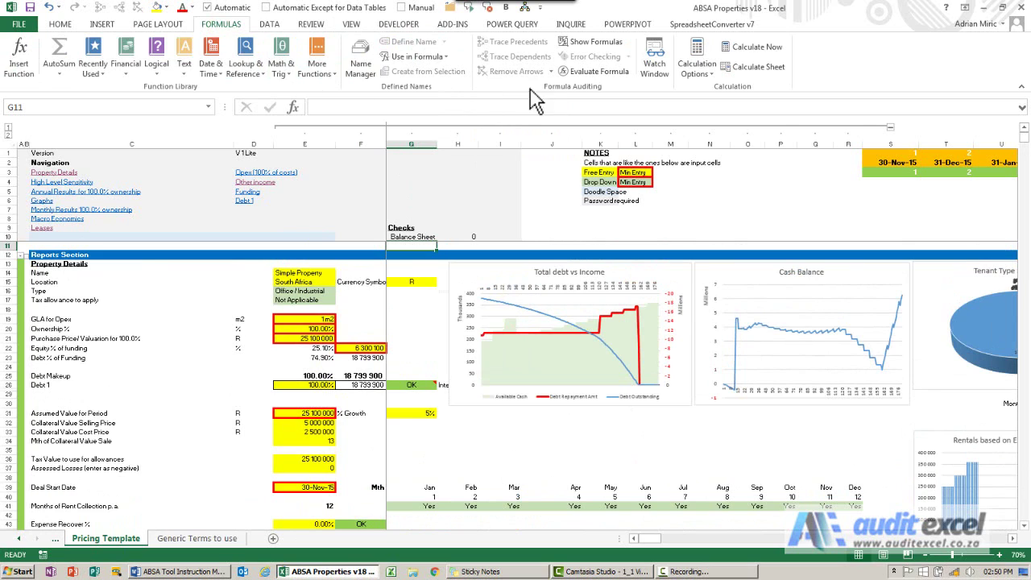
{"action": "left_click", "coordinate": [656, 64]}
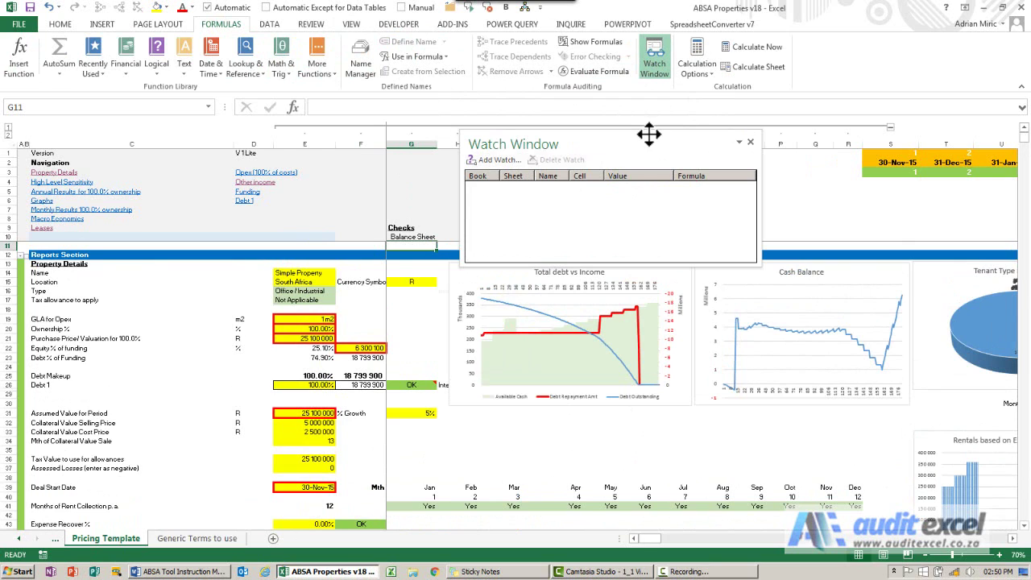
{"action": "left_click_drag", "start_coordinate": [649, 135], "coordinate": [762, 280]}
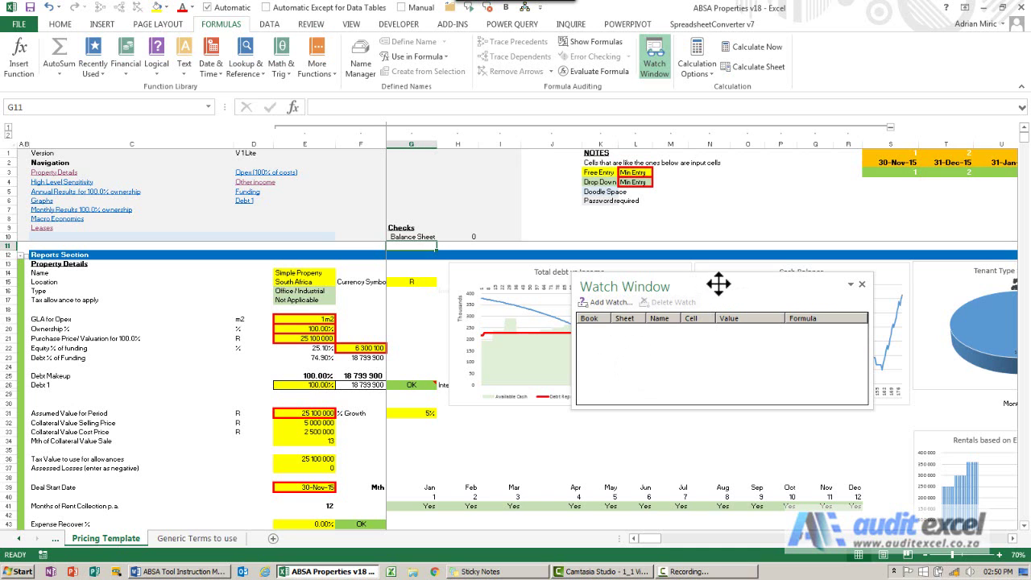
{"action": "left_click_drag", "start_coordinate": [721, 278], "coordinate": [789, 274]}
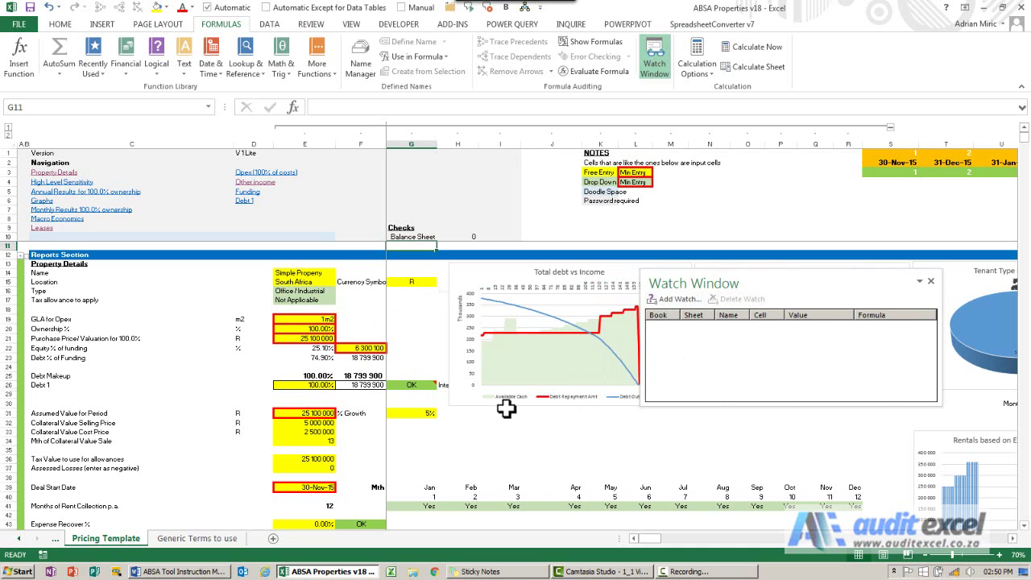
{"action": "scroll", "coordinate": [443, 411], "scroll_direction": "down", "scroll_amount": 4}
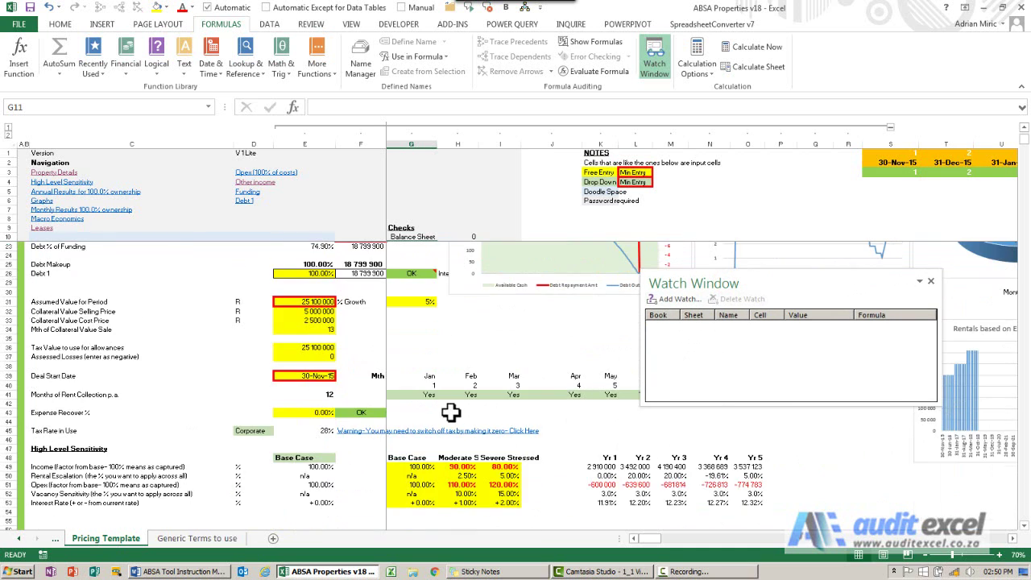
{"action": "left_click", "coordinate": [51, 193]}
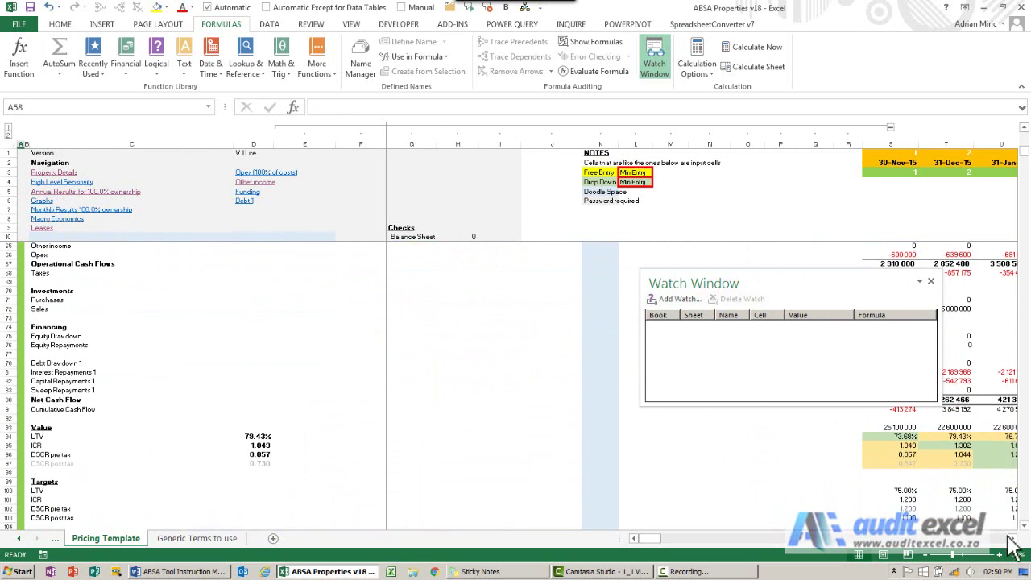
{"action": "left_click", "coordinate": [1015, 540]}
{"action": "left_click", "coordinate": [1017, 539]}
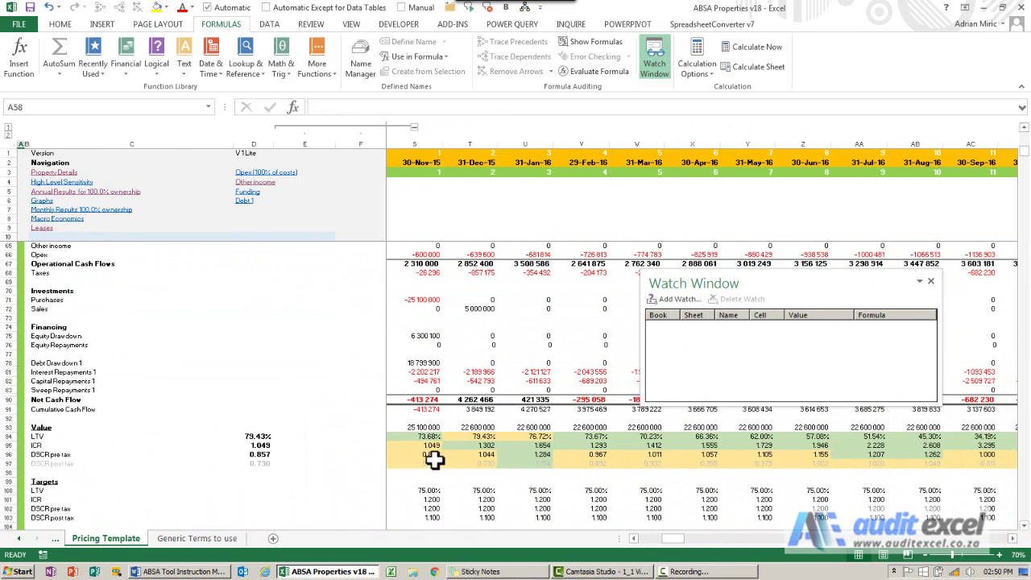
Add watches for LTV in S94 and ICR/DSCR in S95:S97, then resize the watch columns
{"action": "left_click", "coordinate": [433, 437]}
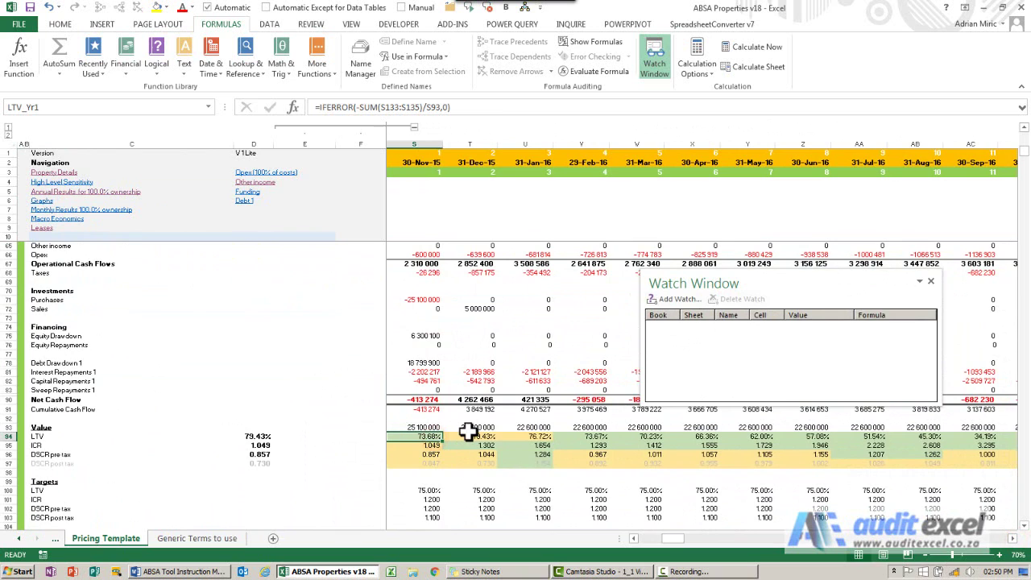
{"action": "left_click", "coordinate": [672, 299]}
{"action": "left_click", "coordinate": [516, 337]}
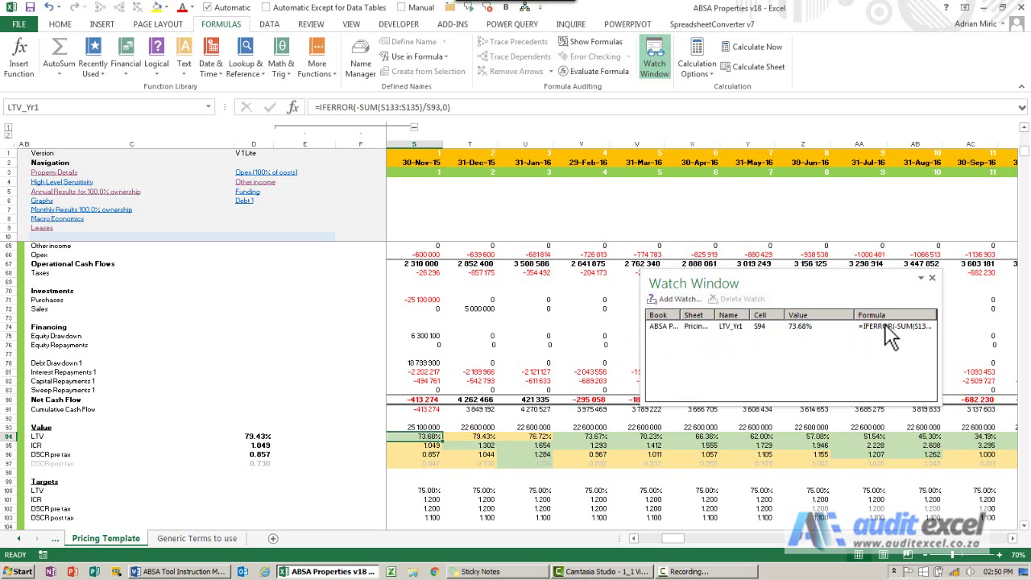
{"action": "left_click_drag", "start_coordinate": [431, 445], "coordinate": [432, 459]}
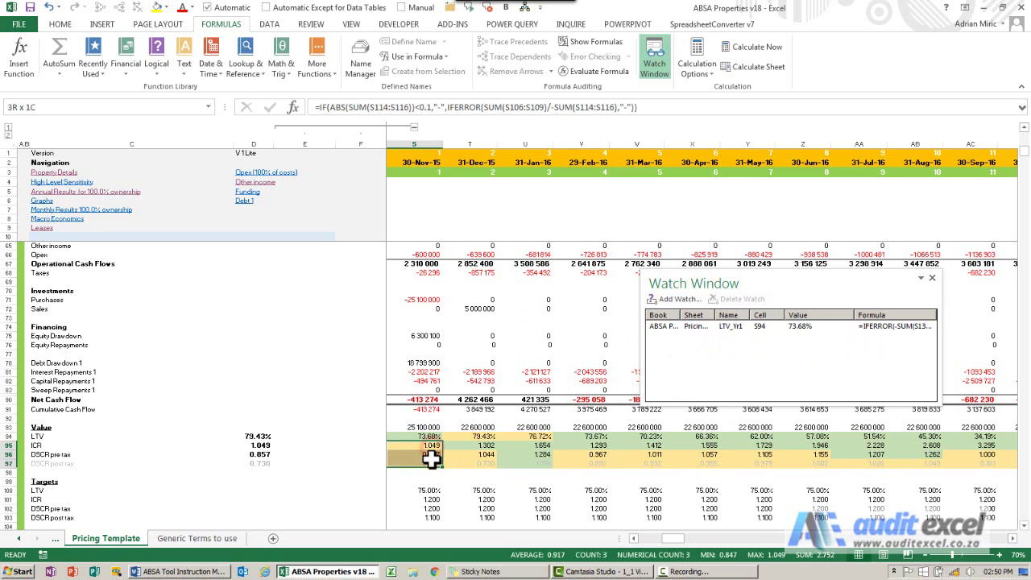
{"action": "left_click", "coordinate": [672, 298]}
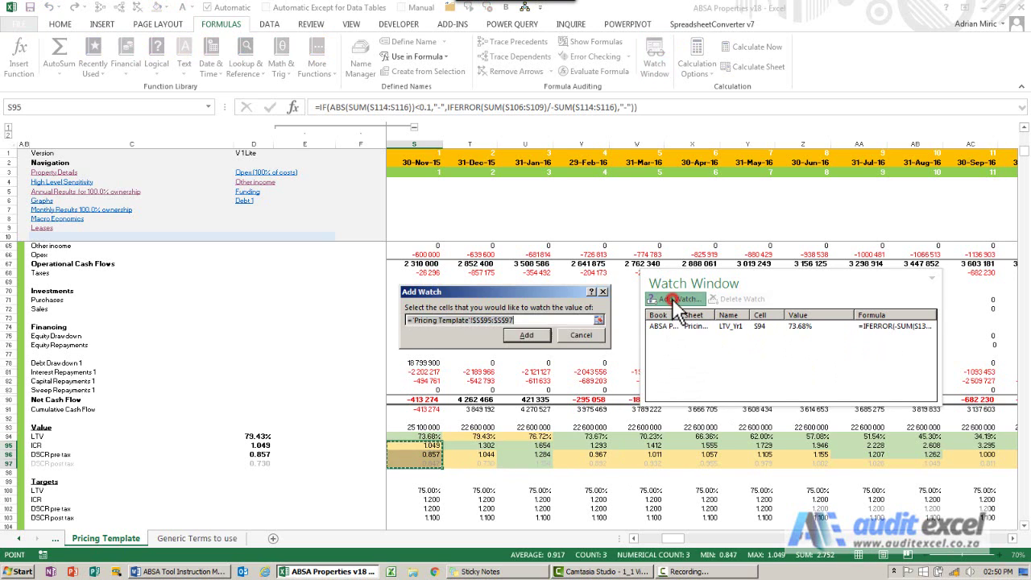
{"action": "left_click", "coordinate": [526, 337]}
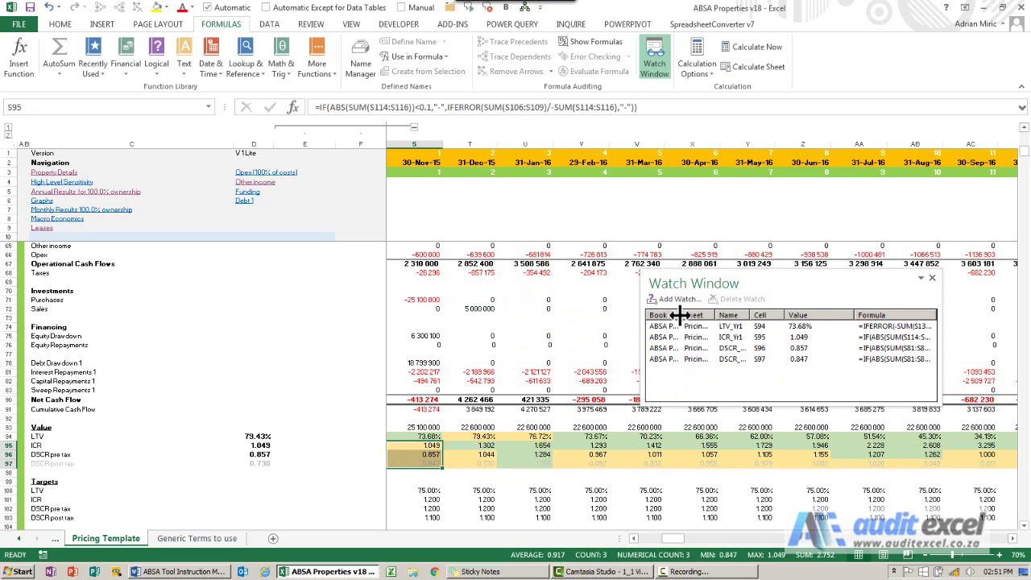
{"action": "mouse_move", "coordinate": [679, 315]}
{"action": "left_mouse_down"}
{"action": "mouse_move", "coordinate": [765, 314]}
{"action": "mouse_move", "coordinate": [671, 315]}
{"action": "left_mouse_up"}
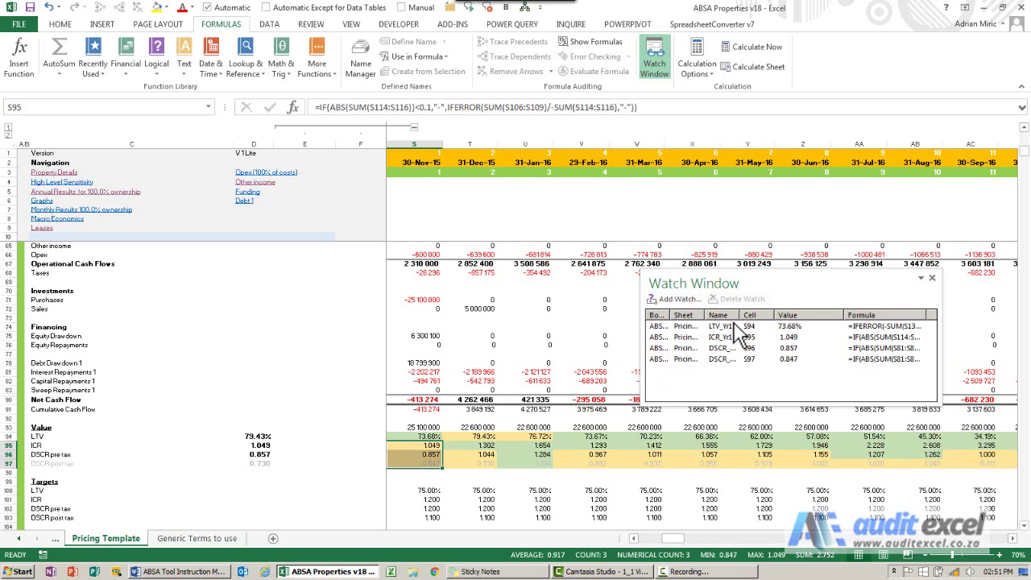
{"action": "left_click_drag", "start_coordinate": [739, 318], "coordinate": [756, 316]}
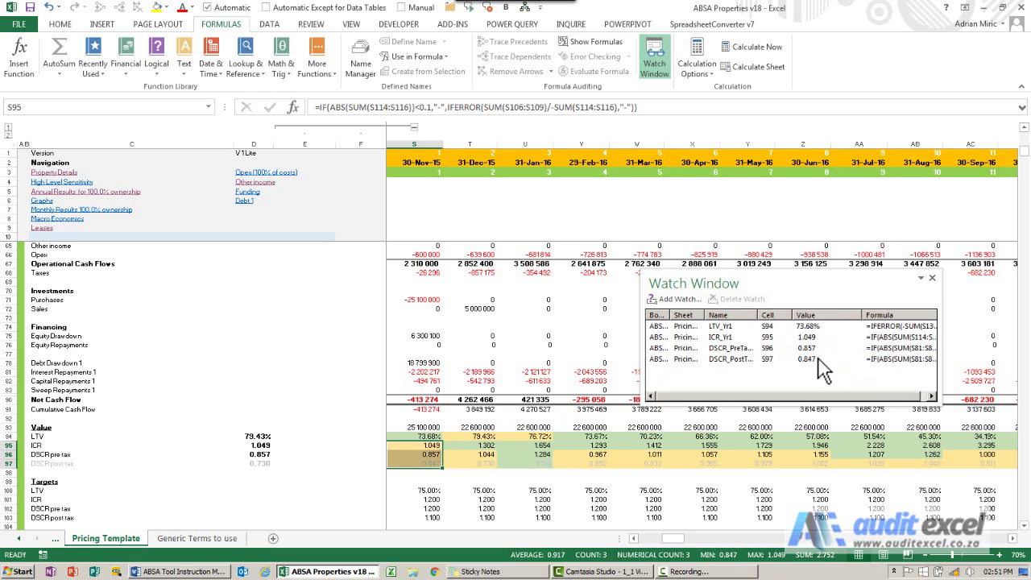
Add a watch on Debt 1's last-month balance in E925 (-10 237 609)
{"action": "left_click", "coordinate": [357, 448]}
{"action": "key", "text": "Right"}
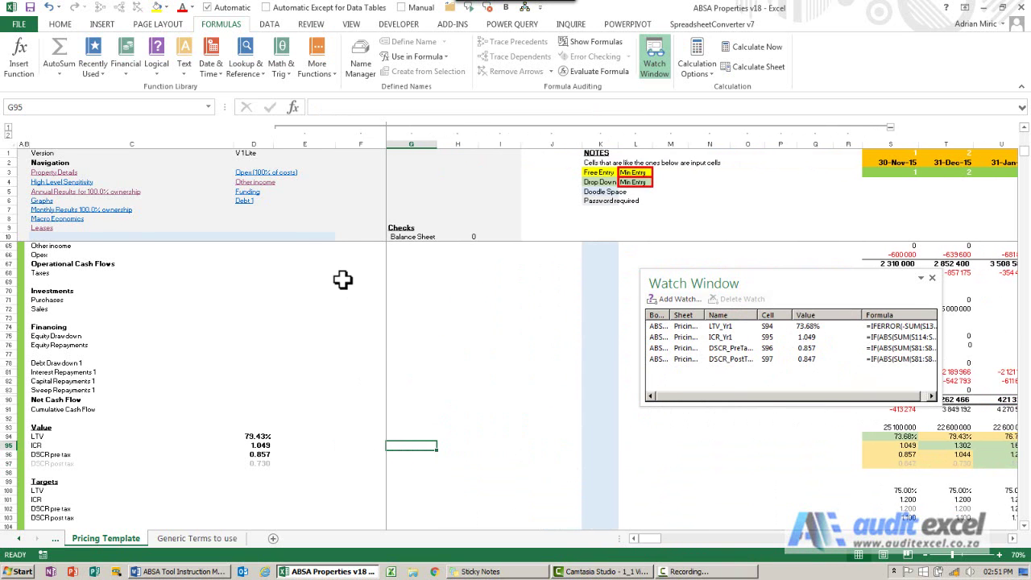
{"action": "left_click", "coordinate": [244, 201]}
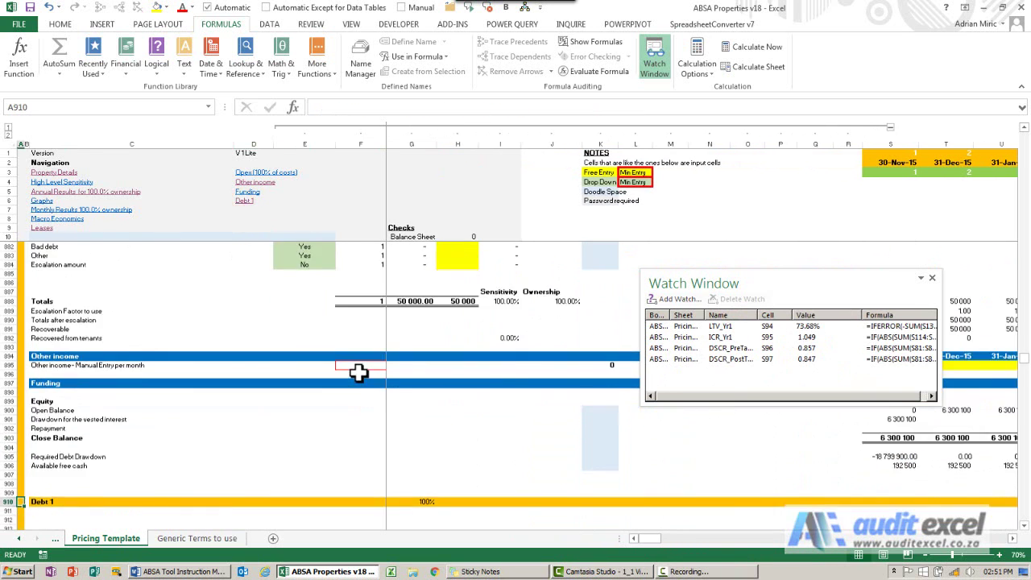
{"action": "scroll", "coordinate": [358, 372], "scroll_direction": "down", "scroll_amount": 7}
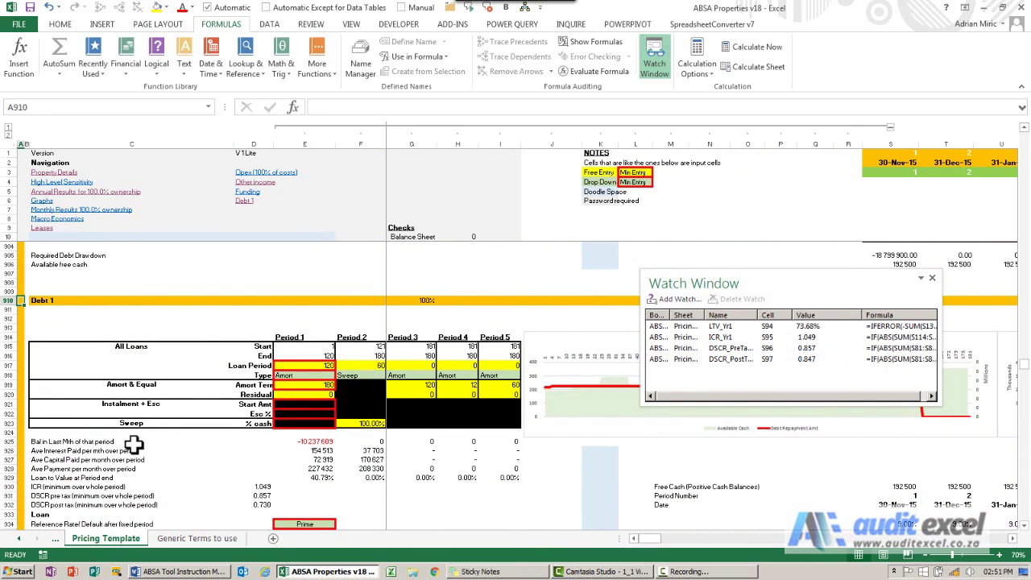
{"action": "left_click", "coordinate": [308, 442]}
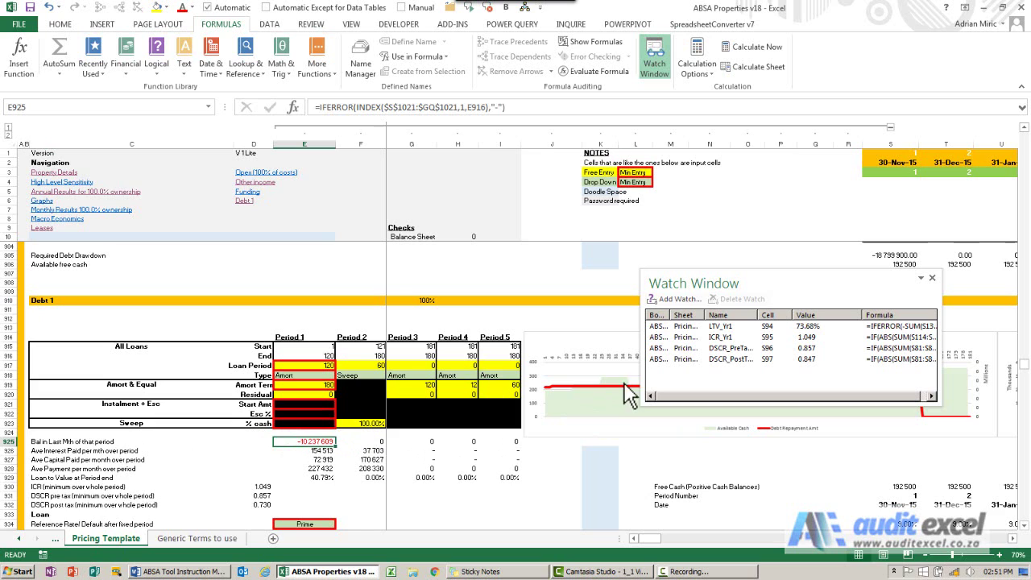
{"action": "left_click", "coordinate": [668, 299]}
{"action": "left_click", "coordinate": [526, 335]}
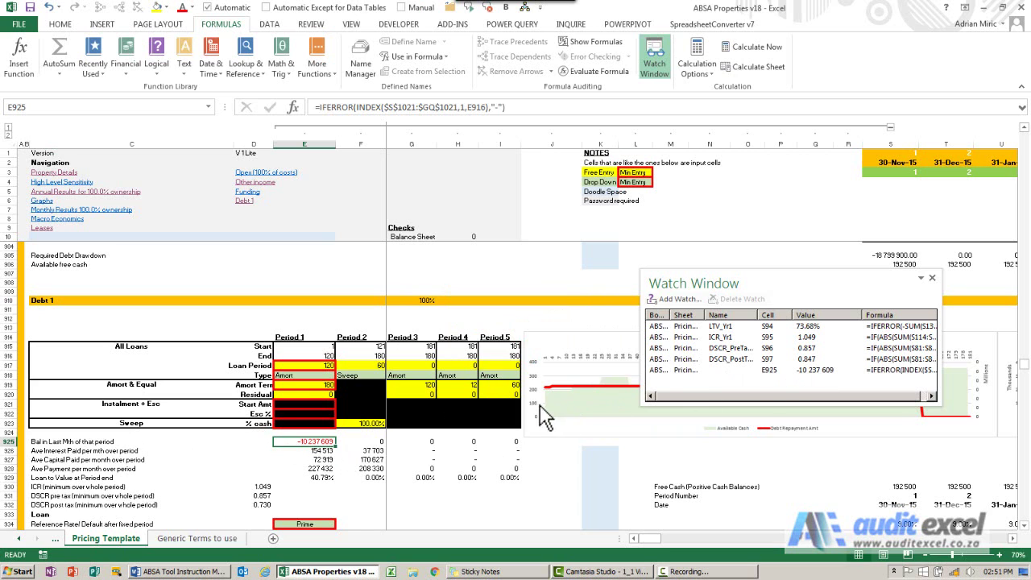
Set the tenant's lease term in L302 to 48 months
{"action": "scroll", "coordinate": [556, 403], "scroll_direction": "up", "scroll_amount": 2}
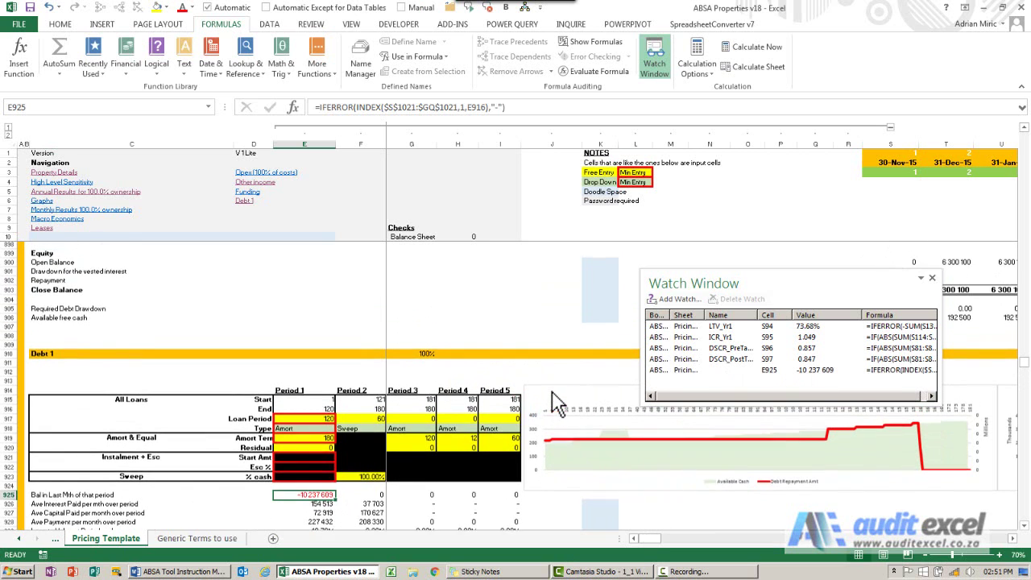
{"action": "left_click", "coordinate": [201, 538]}
{"action": "left_click", "coordinate": [113, 539]}
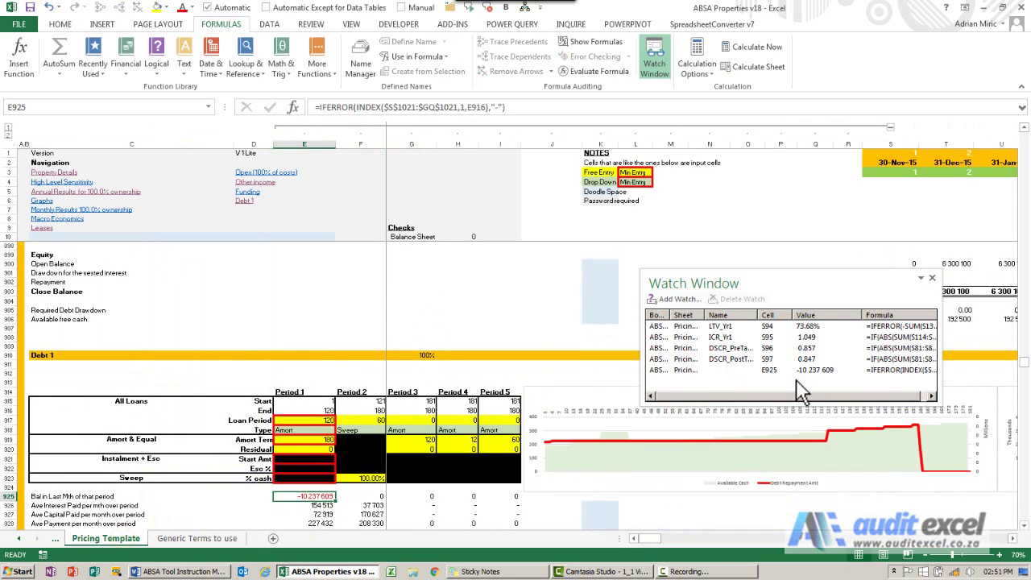
{"action": "scroll", "coordinate": [539, 362], "scroll_direction": "up", "scroll_amount": 16}
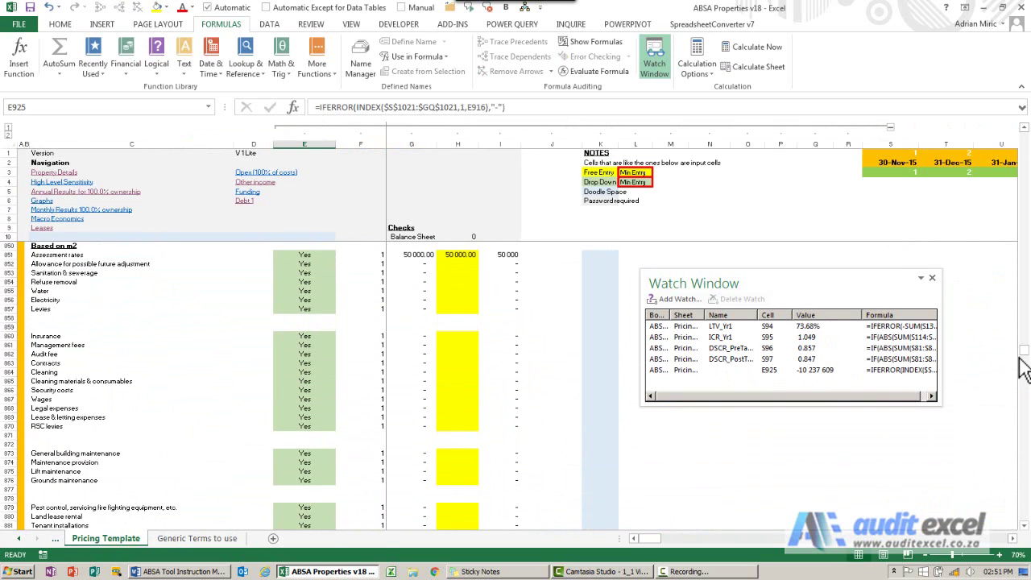
{"action": "left_click", "coordinate": [42, 228]}
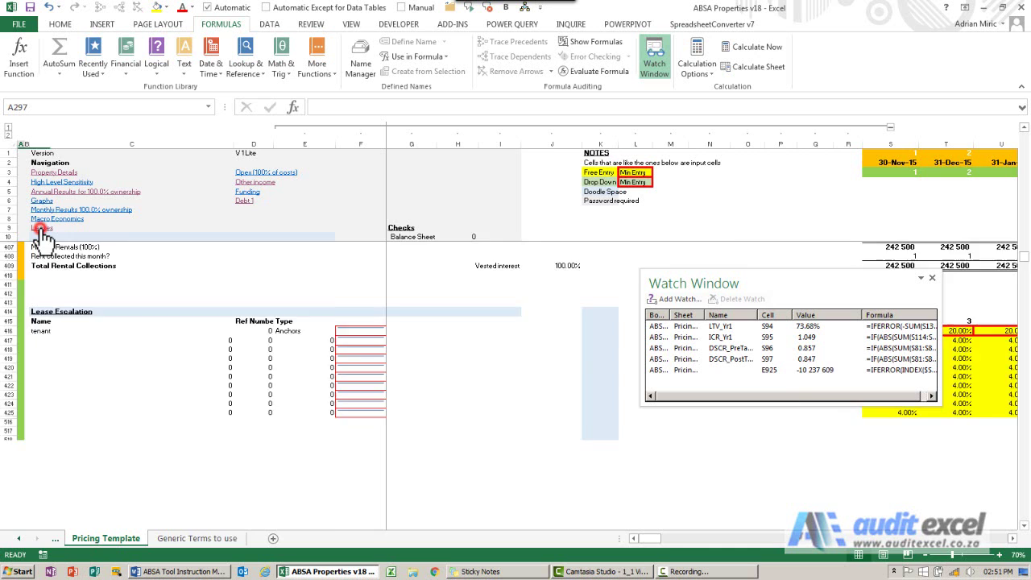
{"action": "scroll", "coordinate": [423, 370], "scroll_direction": "up", "scroll_amount": 4}
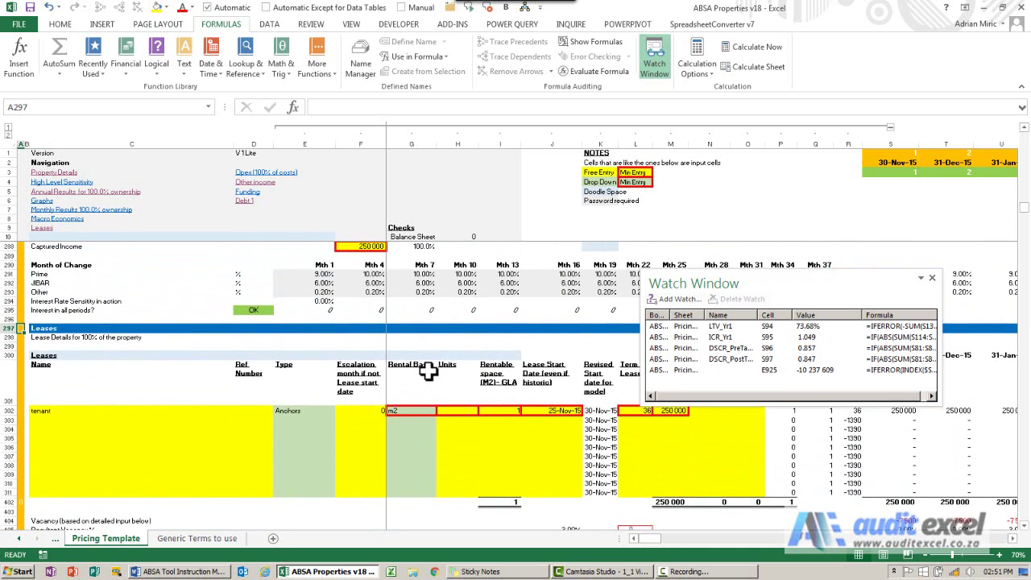
{"action": "scroll", "coordinate": [419, 380], "scroll_direction": "up", "scroll_amount": 1}
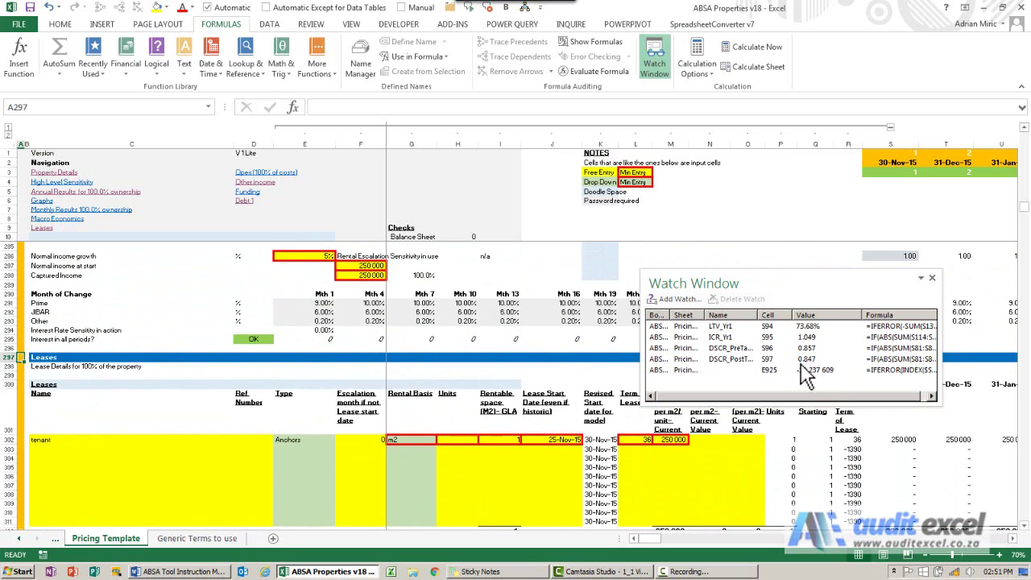
{"action": "left_click", "coordinate": [642, 439]}
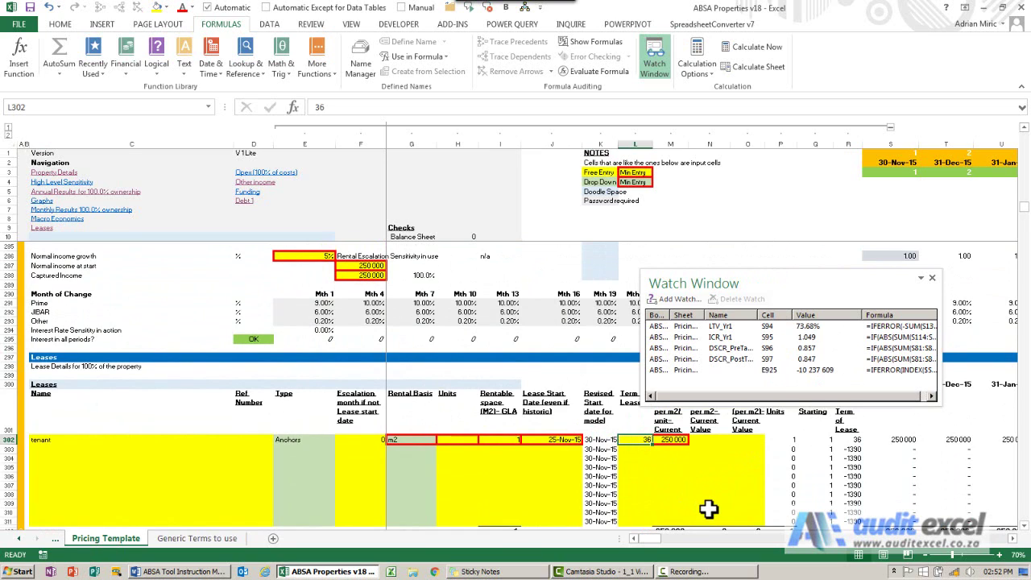
{"action": "type", "text": "48"}
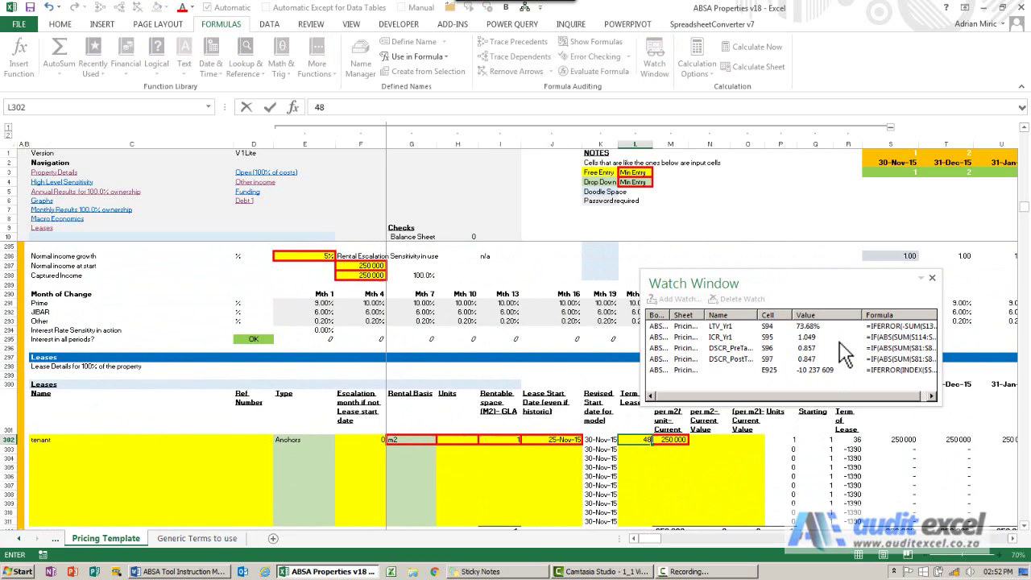
{"action": "key", "text": "Return"}
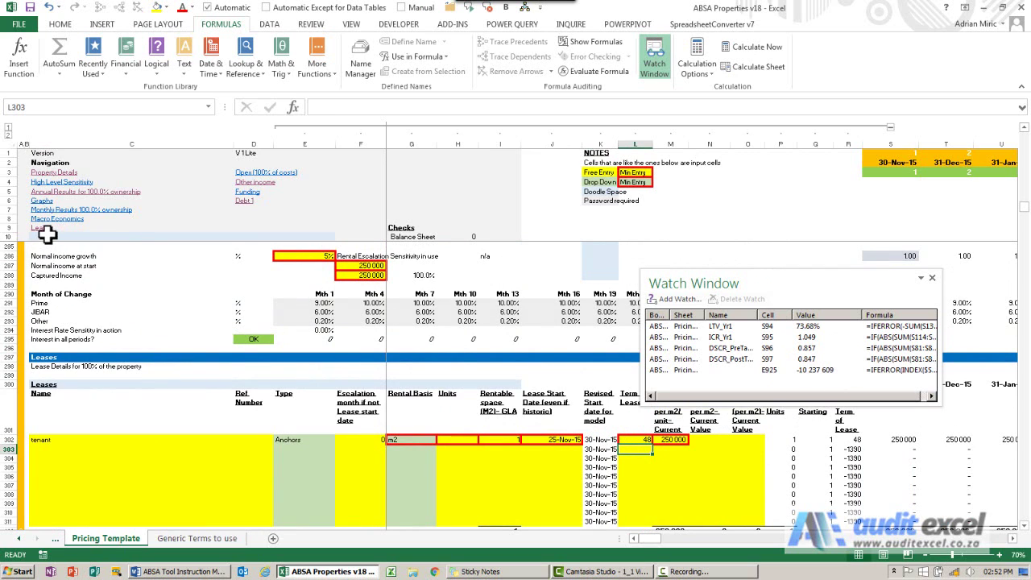
Set Debt 1's first loan period in E917 to 180
{"action": "left_click", "coordinate": [244, 201]}
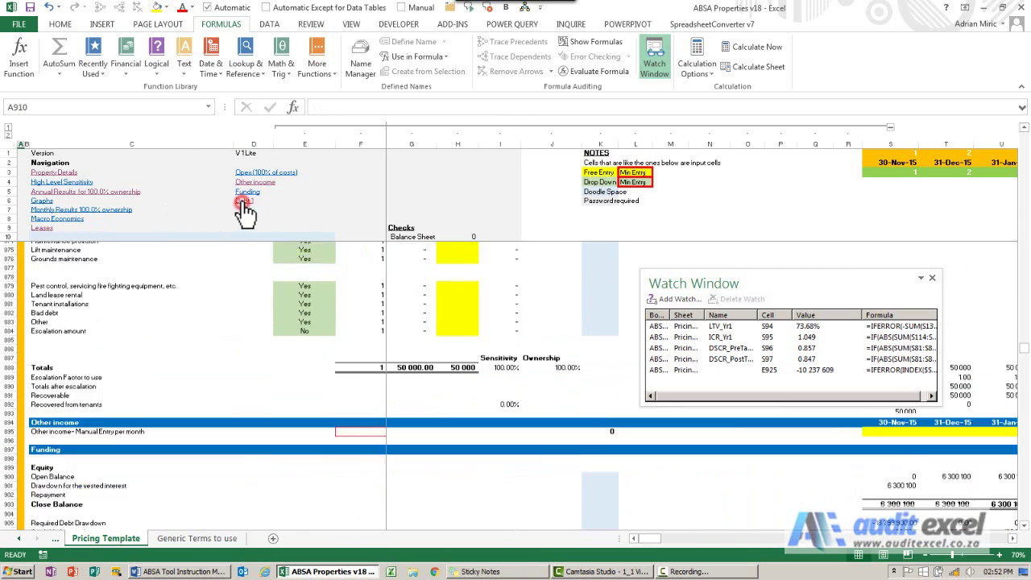
{"action": "scroll", "coordinate": [413, 403], "scroll_direction": "down", "scroll_amount": 1}
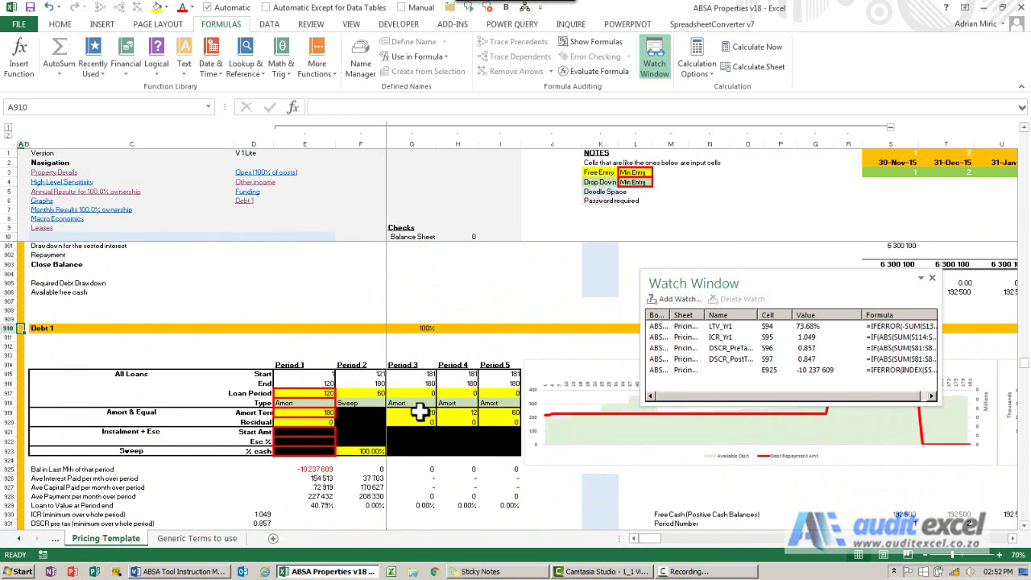
{"action": "left_click", "coordinate": [306, 392]}
{"action": "type", "text": "180"}
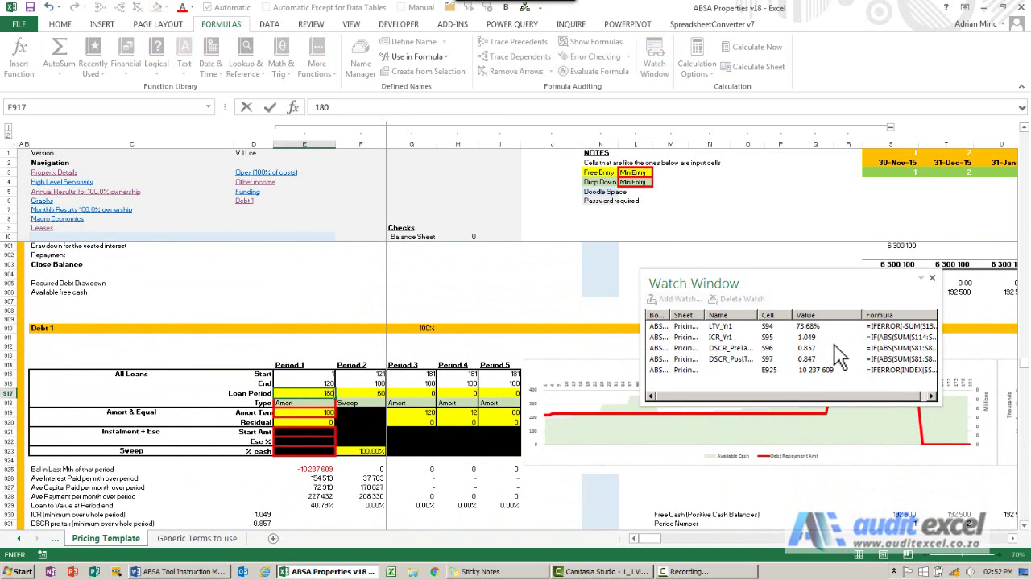
{"action": "key", "text": "Return"}
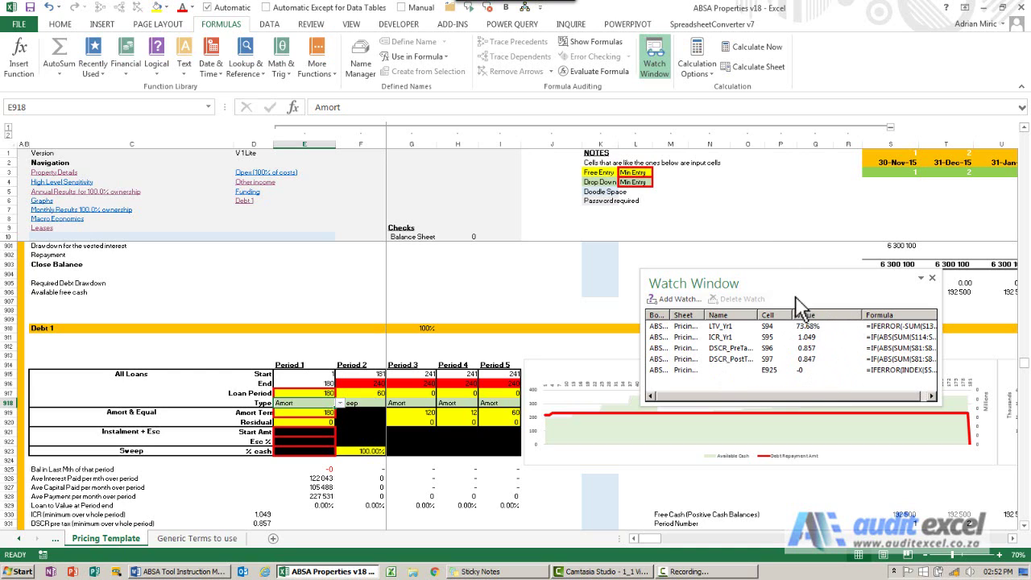
Reopen the Watch Window, jump to the LTV_Yr1 cell S94, and move the pane aside
{"action": "left_click", "coordinate": [656, 63]}
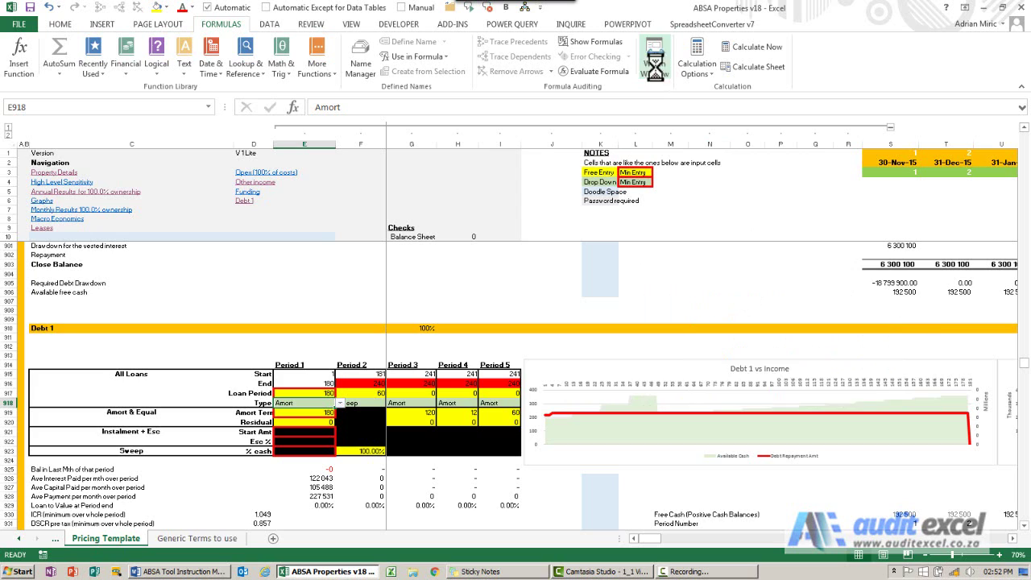
{"action": "left_click", "coordinate": [656, 63]}
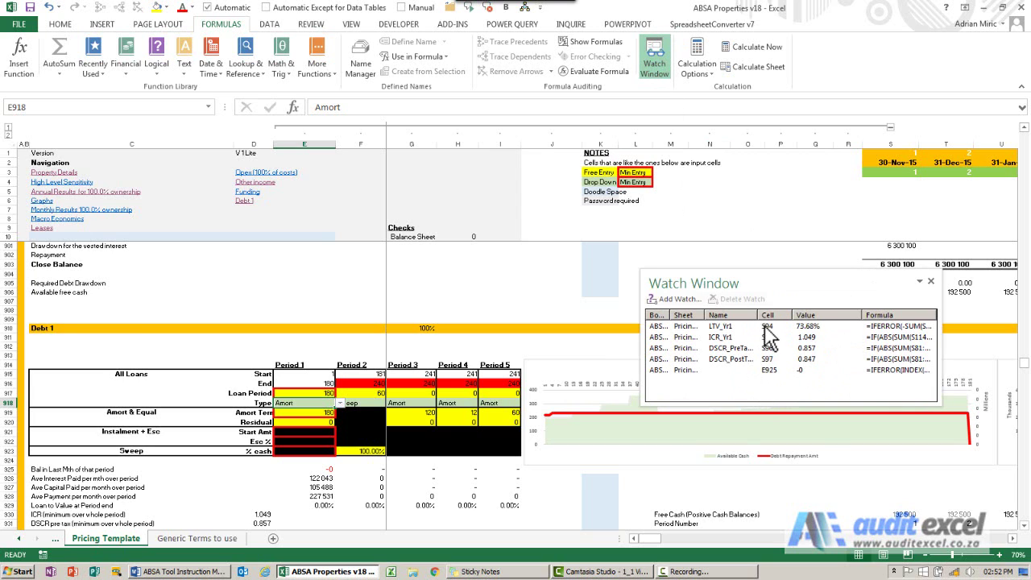
{"action": "double_click", "coordinate": [736, 326]}
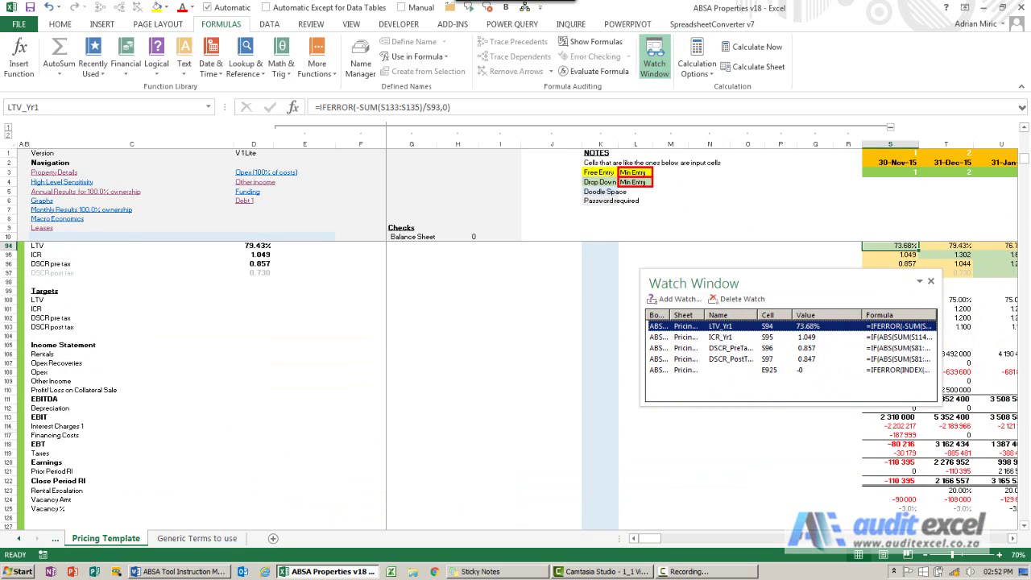
{"action": "left_click", "coordinate": [1024, 127]}
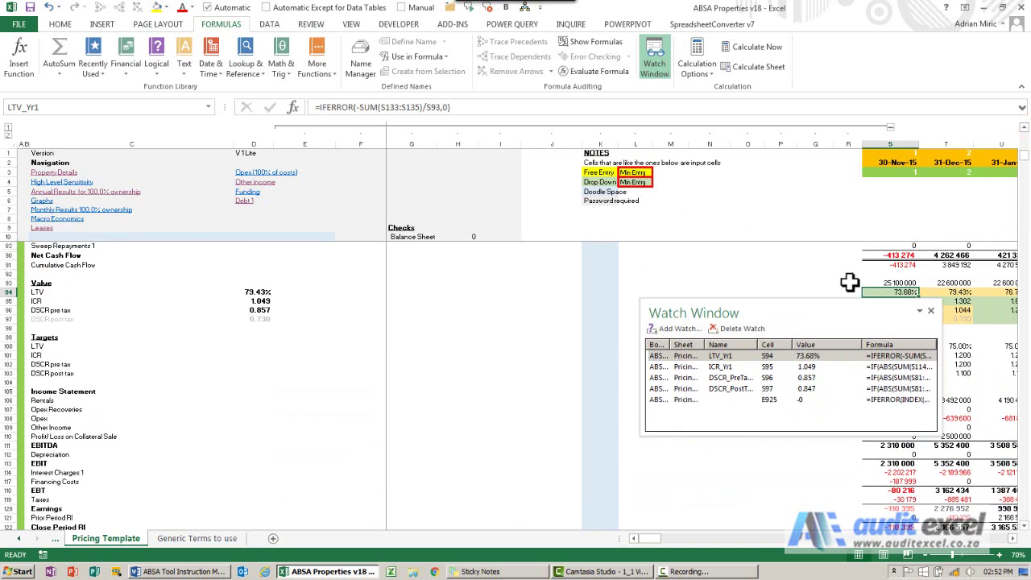
{"action": "left_click_drag", "start_coordinate": [830, 303], "coordinate": [661, 294]}
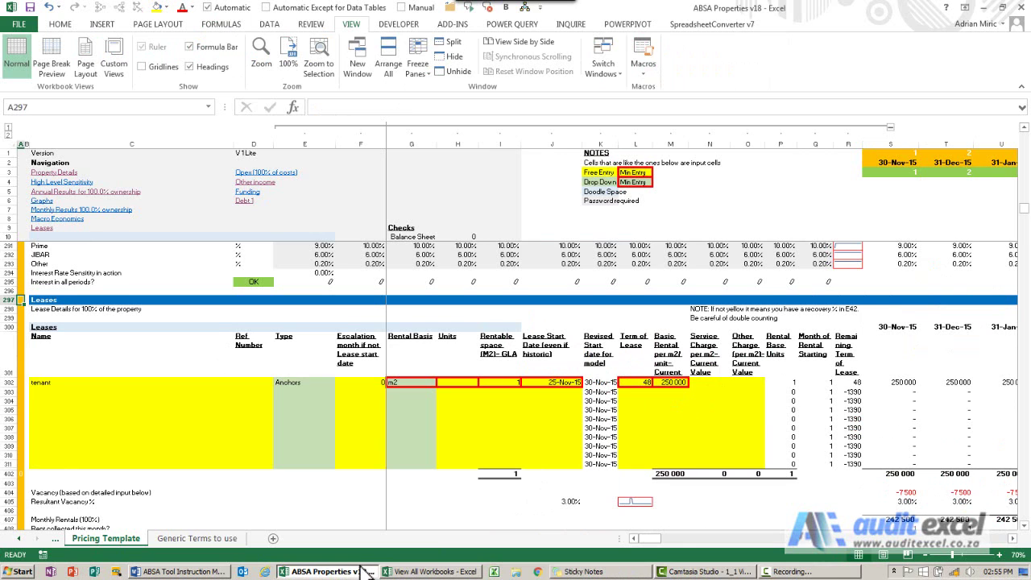
Maximize the View All Workbooks window and return to the property model
{"action": "left_click", "coordinate": [431, 572]}
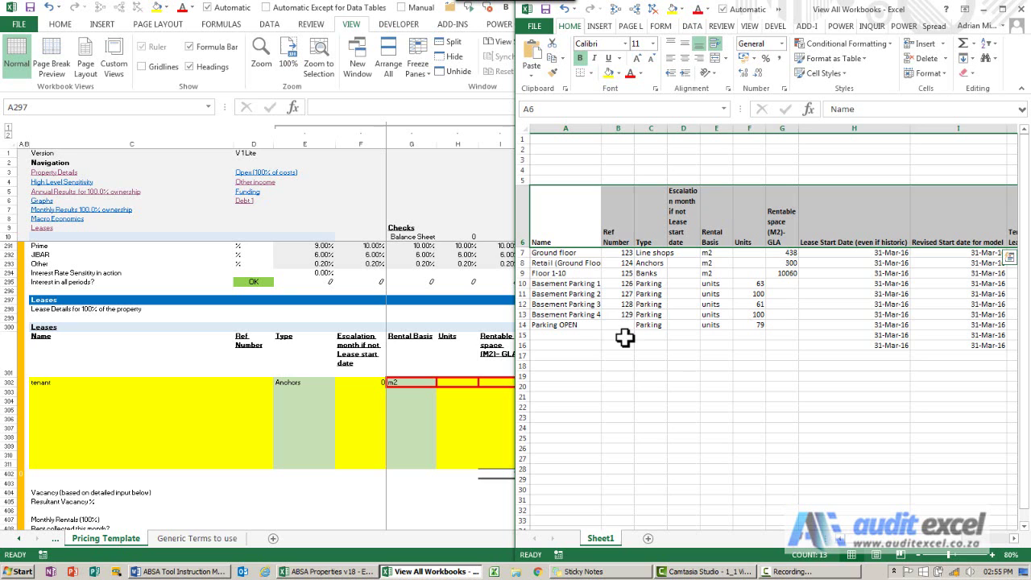
{"action": "left_click", "coordinate": [427, 375]}
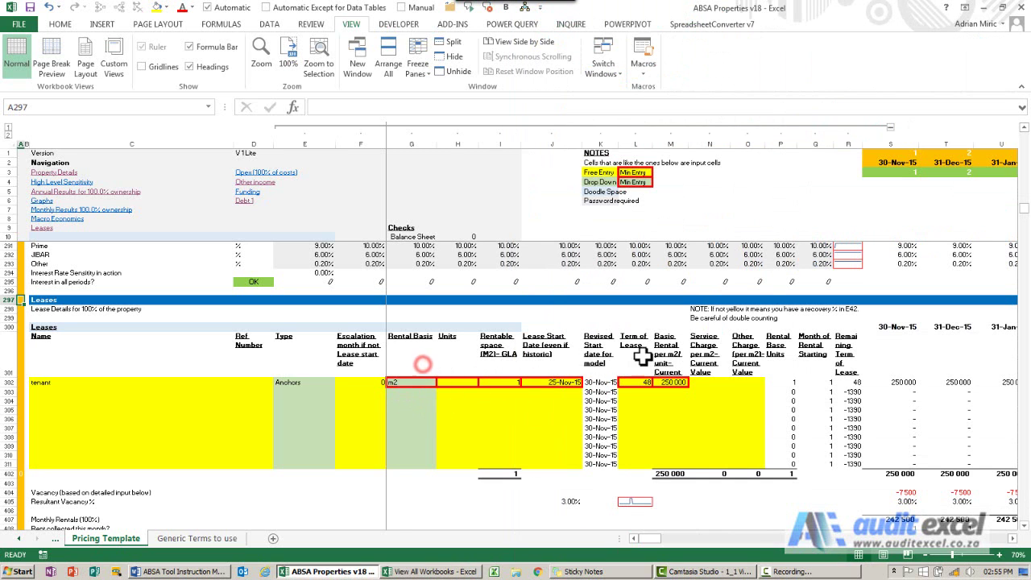
{"action": "left_click", "coordinate": [451, 572]}
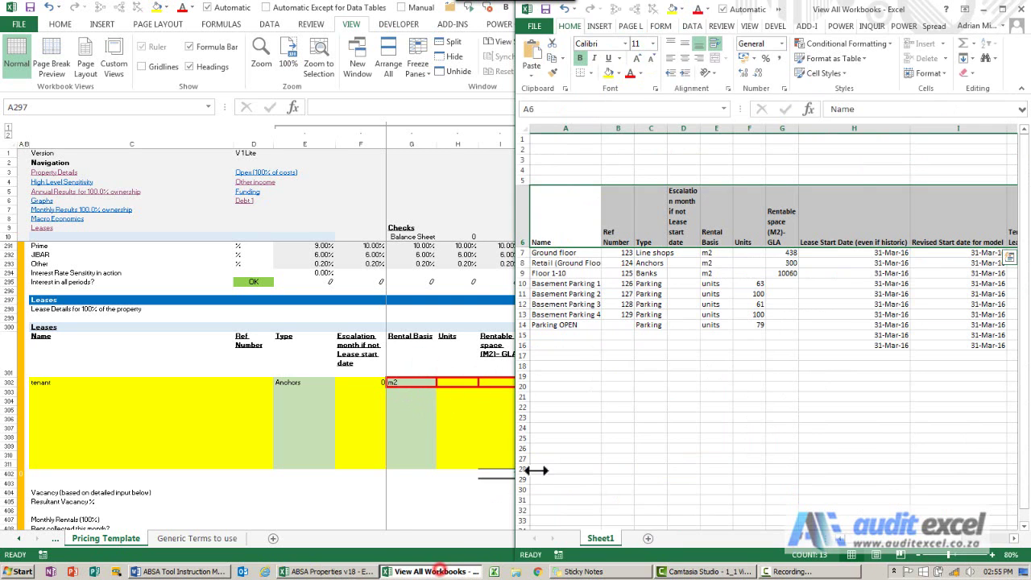
{"action": "left_click", "coordinate": [1004, 10]}
{"action": "key", "text": "alt+Tab"}
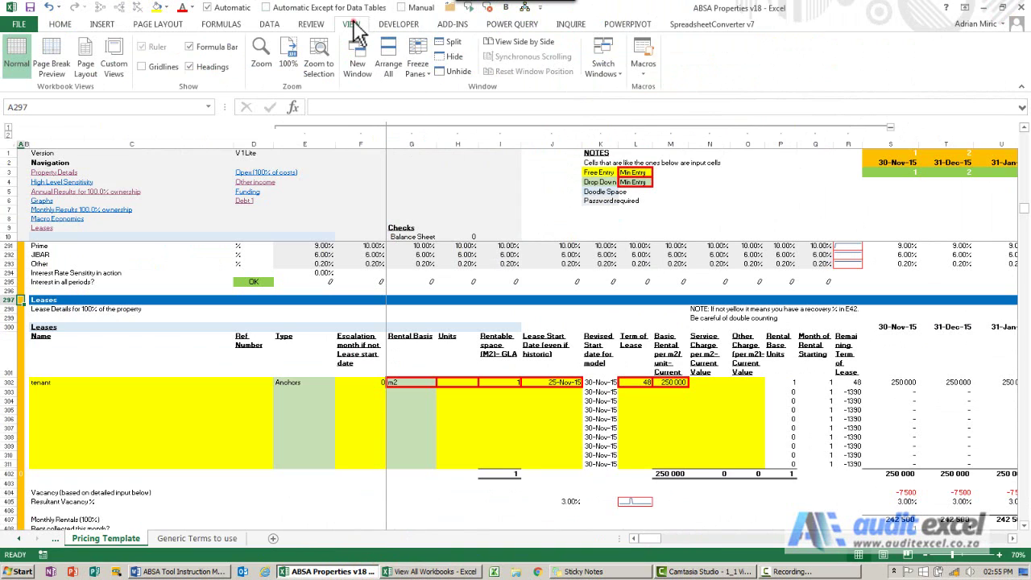
Arrange All open workbooks tiled Vertical, side by side
{"action": "left_click", "coordinate": [392, 63]}
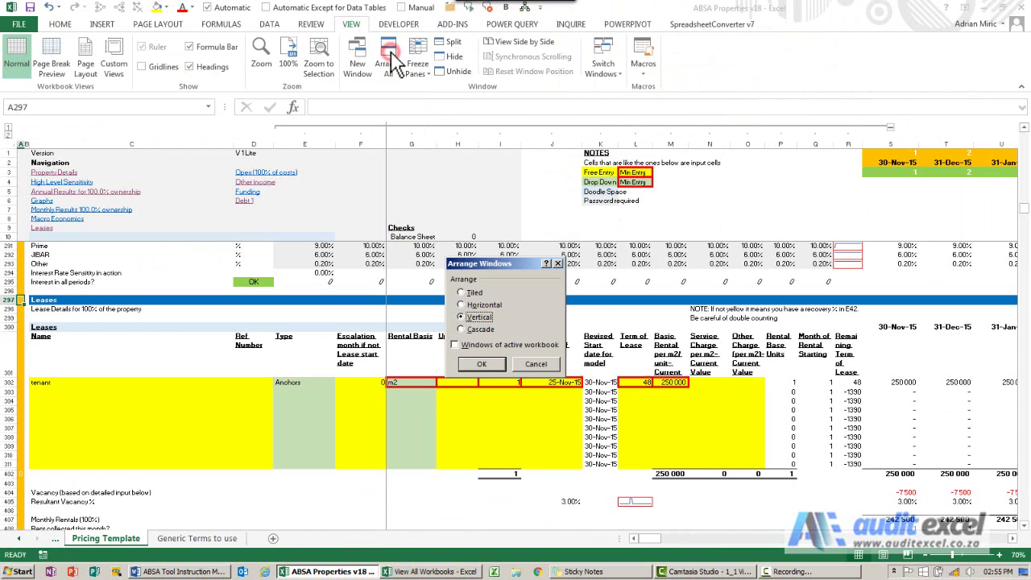
{"action": "left_click_drag", "start_coordinate": [503, 262], "coordinate": [558, 146]}
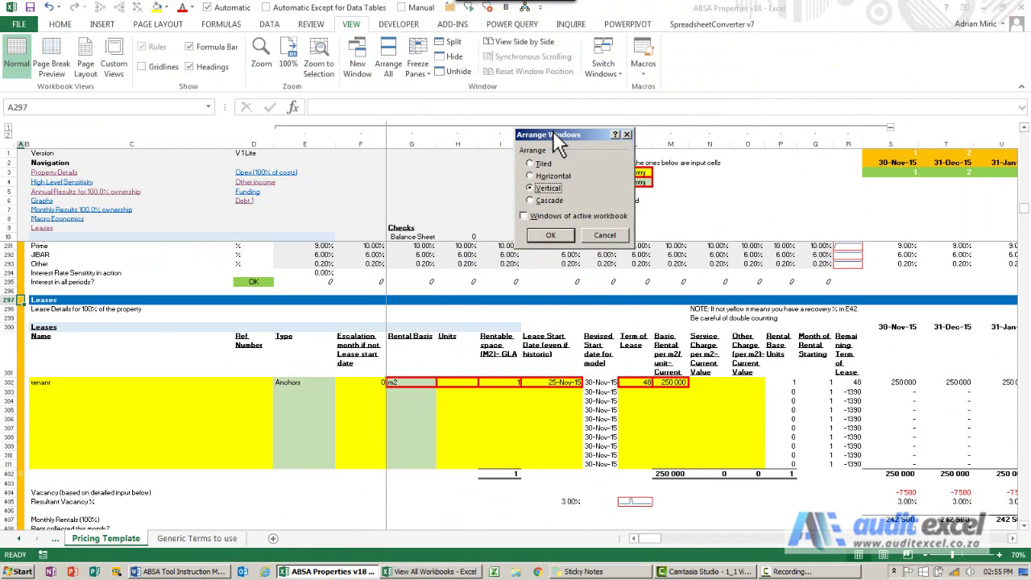
{"action": "left_click", "coordinate": [530, 187]}
{"action": "left_click", "coordinate": [550, 236]}
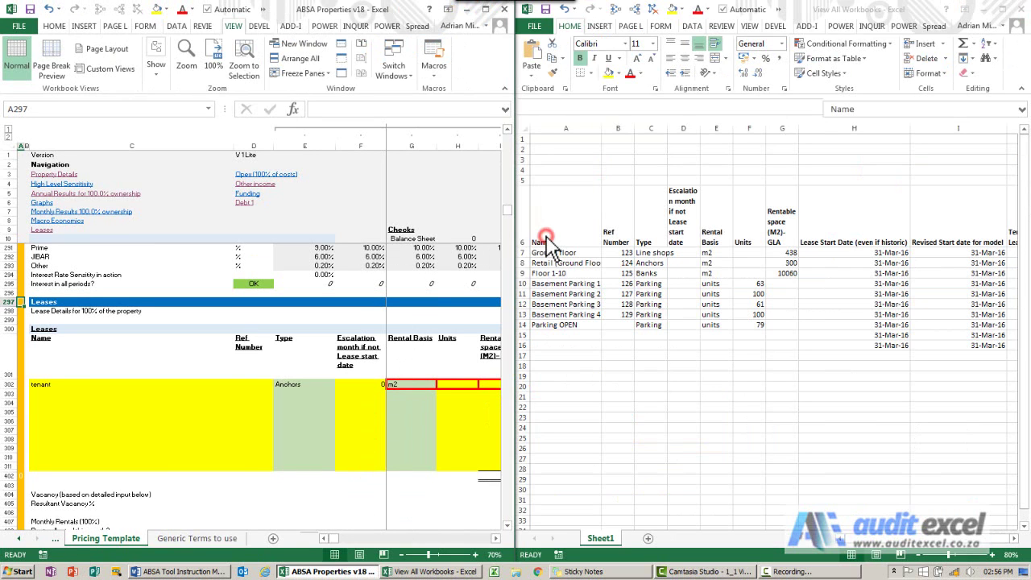
Copy tenant names and ref numbers 123–129 from View All Workbooks into C302 and D302
{"action": "left_click", "coordinate": [346, 330]}
{"action": "key", "text": "ctrl+F6"}
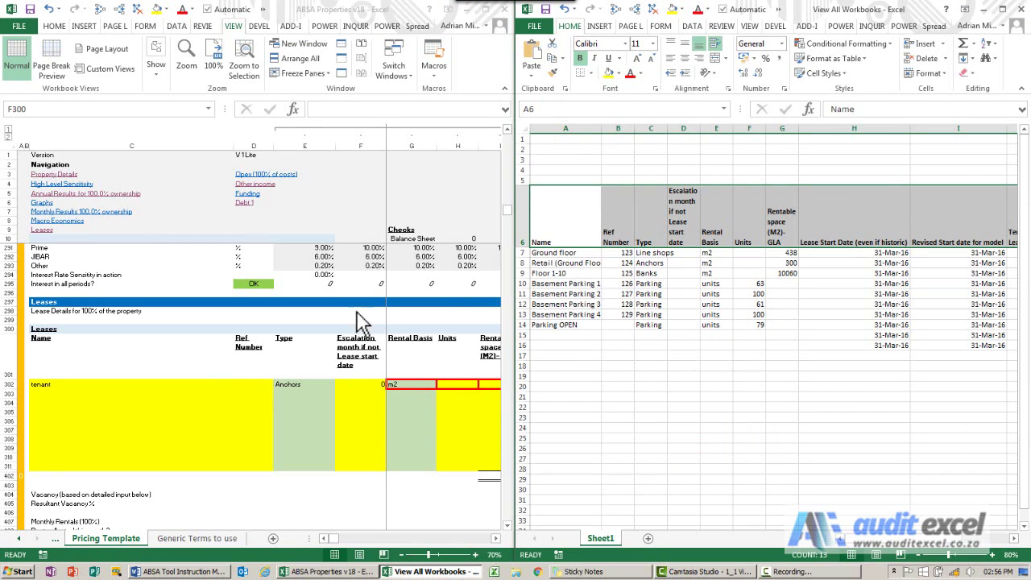
{"action": "left_click_drag", "start_coordinate": [564, 252], "coordinate": [570, 318]}
{"action": "key", "text": "ctrl+c"}
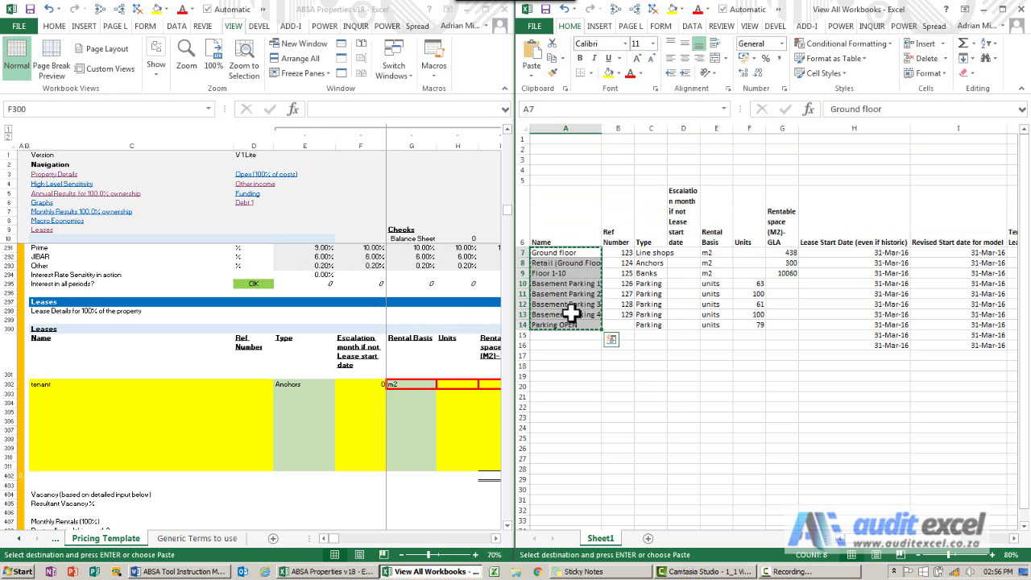
{"action": "left_click", "coordinate": [64, 385]}
{"action": "right_click", "coordinate": [61, 386]}
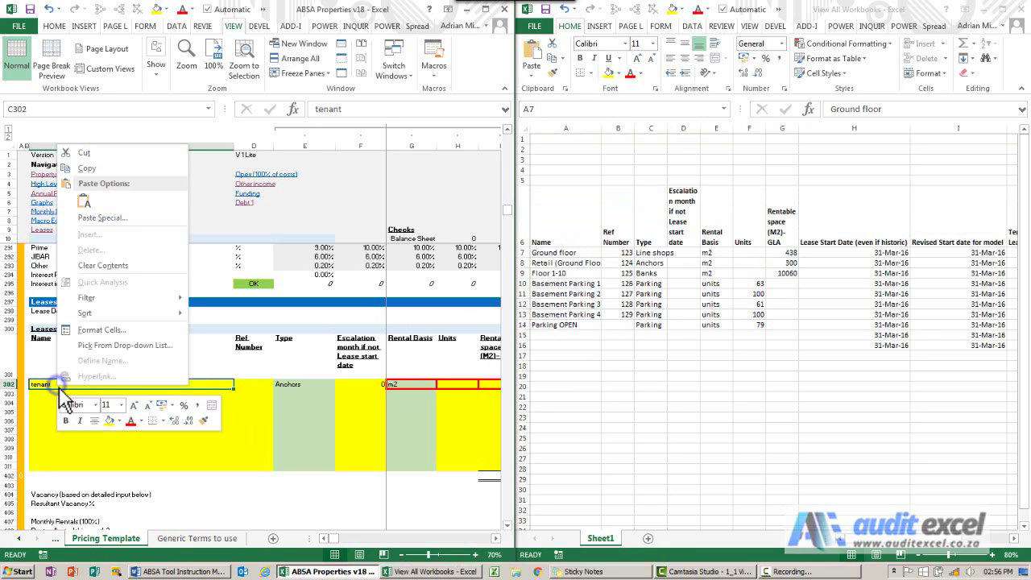
{"action": "left_click", "coordinate": [83, 203]}
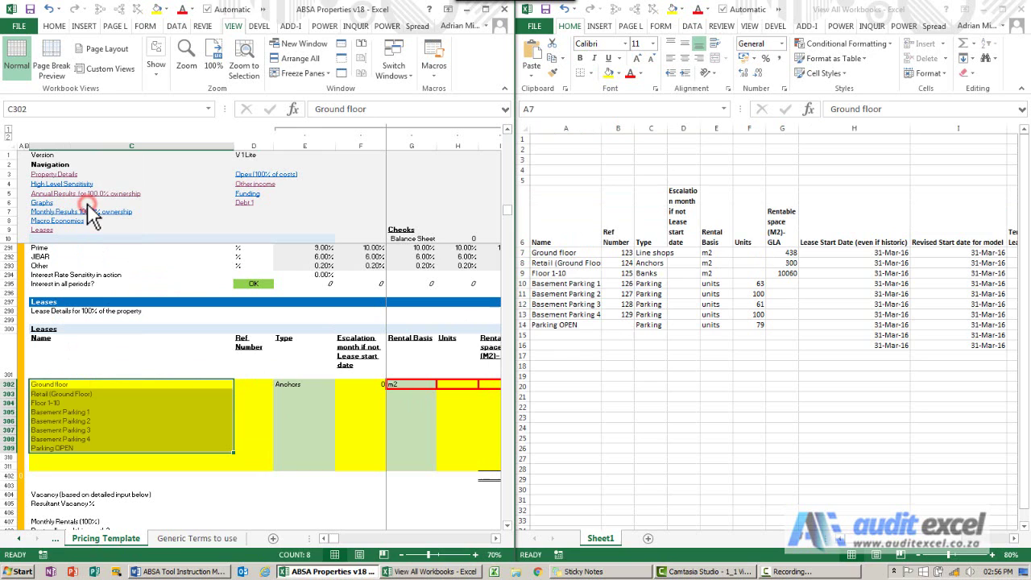
{"action": "left_click_drag", "start_coordinate": [619, 252], "coordinate": [624, 322]}
{"action": "key", "text": "ctrl+c"}
{"action": "left_click", "coordinate": [322, 387]}
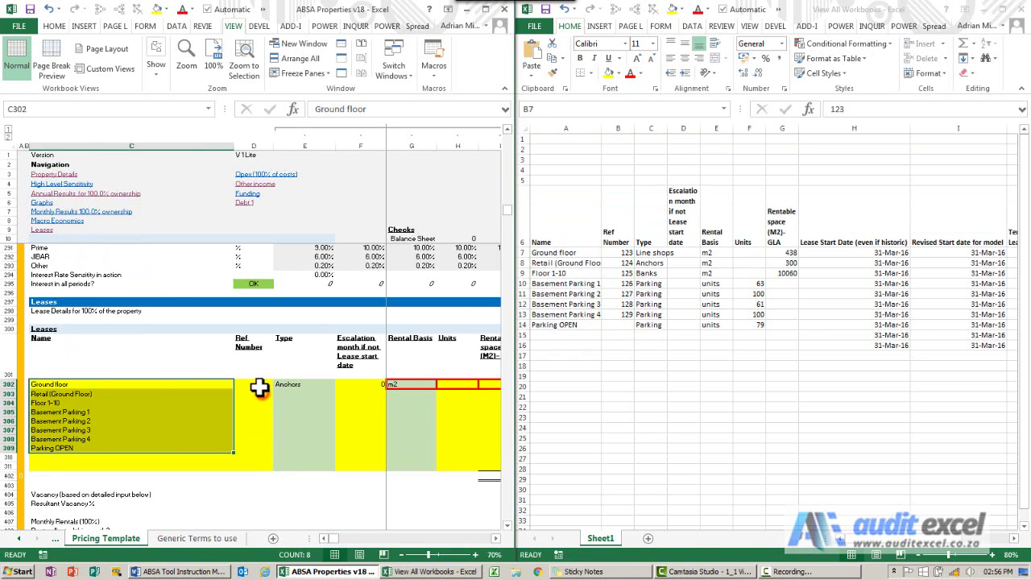
{"action": "right_click", "coordinate": [256, 388]}
{"action": "left_click", "coordinate": [288, 204]}
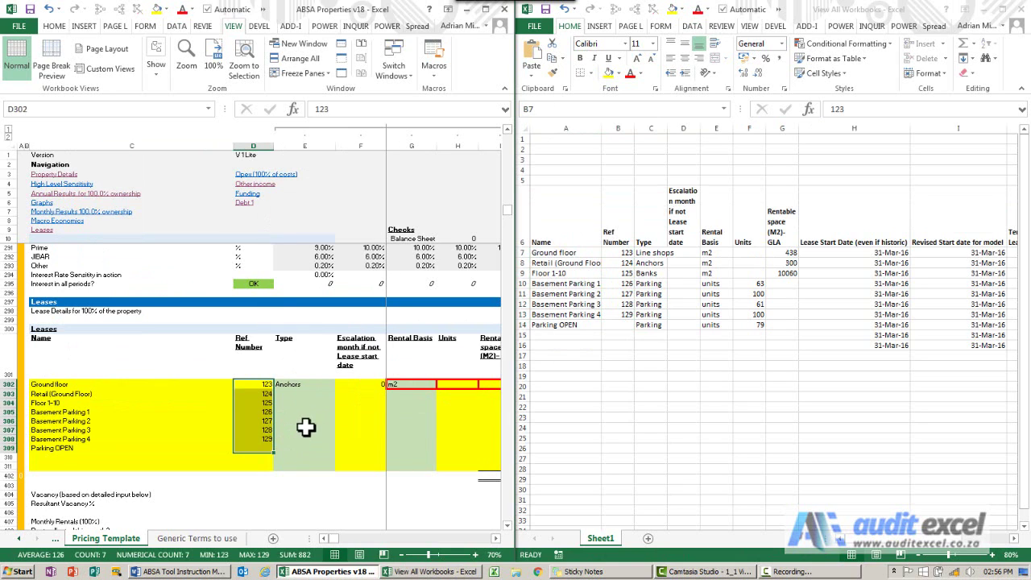
Link C302 to =[View All Workbooks.xlsx]Sheet1!$A$7 and fill the formula down to C309
{"action": "left_click", "coordinate": [95, 385]}
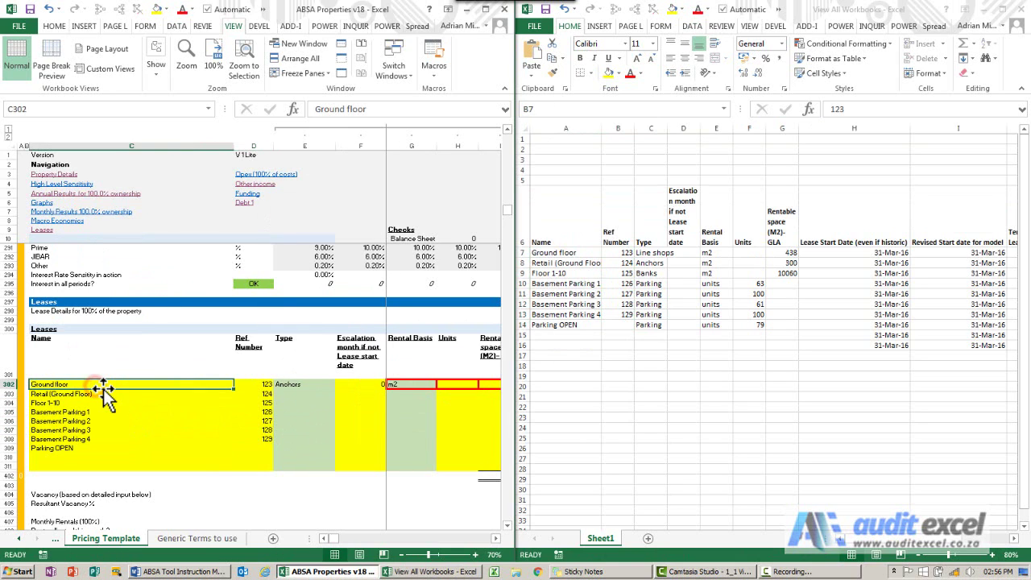
{"action": "type", "text": "="}
{"action": "left_click", "coordinate": [556, 253]}
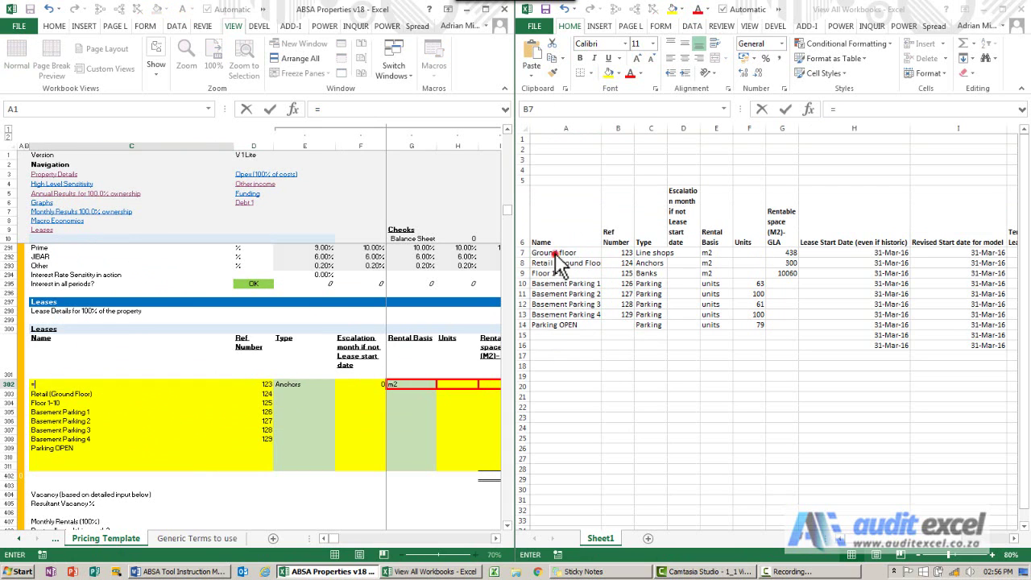
{"action": "key", "text": "Return"}
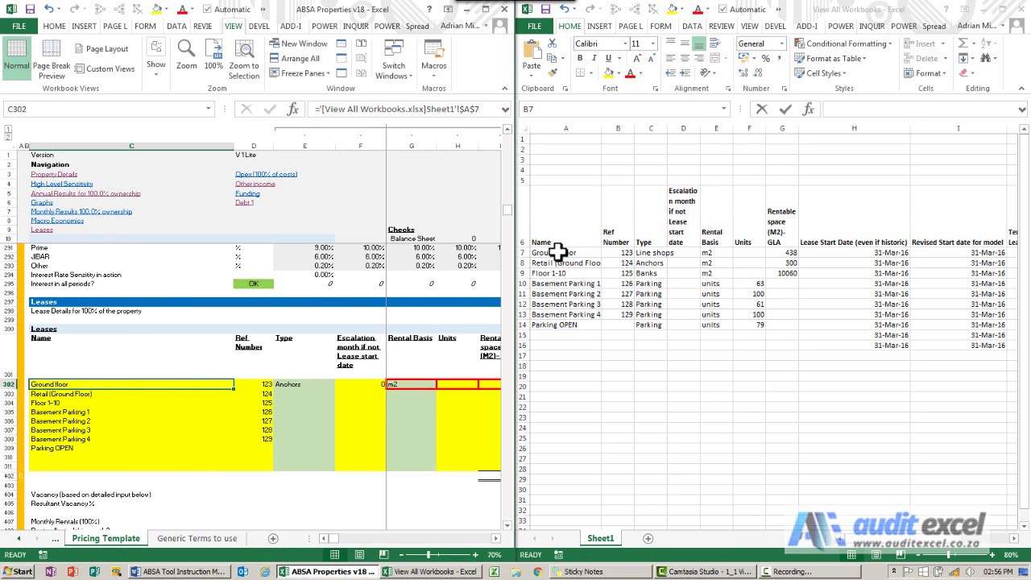
{"action": "key", "text": "ctrl+c"}
{"action": "key", "text": "shift+Down"}
{"action": "key", "text": "shift+Down"}
{"action": "key", "text": "shift+Down"}
{"action": "key", "text": "shift+Down"}
{"action": "key", "text": "shift+Down"}
{"action": "key", "text": "shift+Down"}
{"action": "key", "text": "shift+Down"}
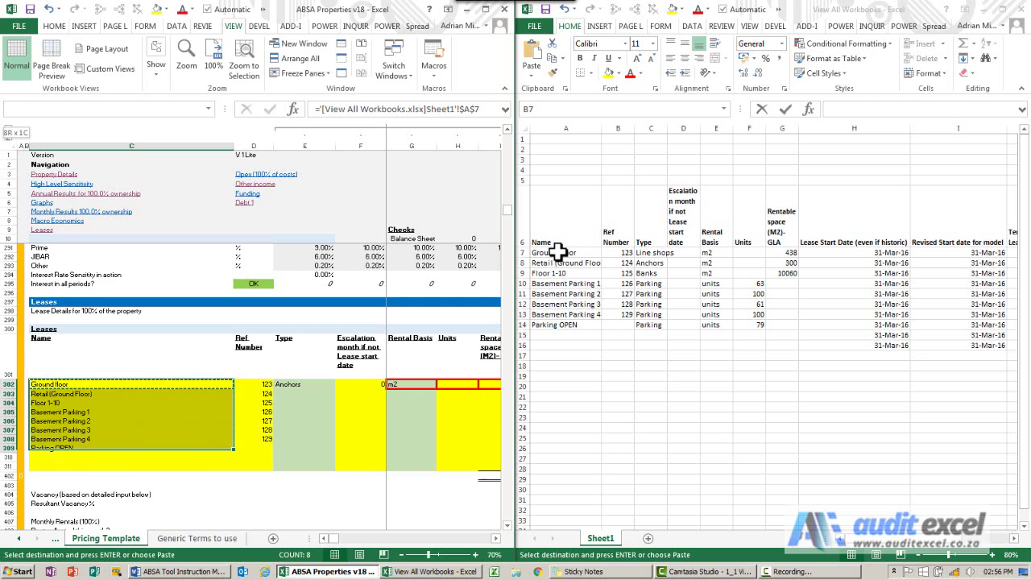
{"action": "key", "text": "ctrl+v"}
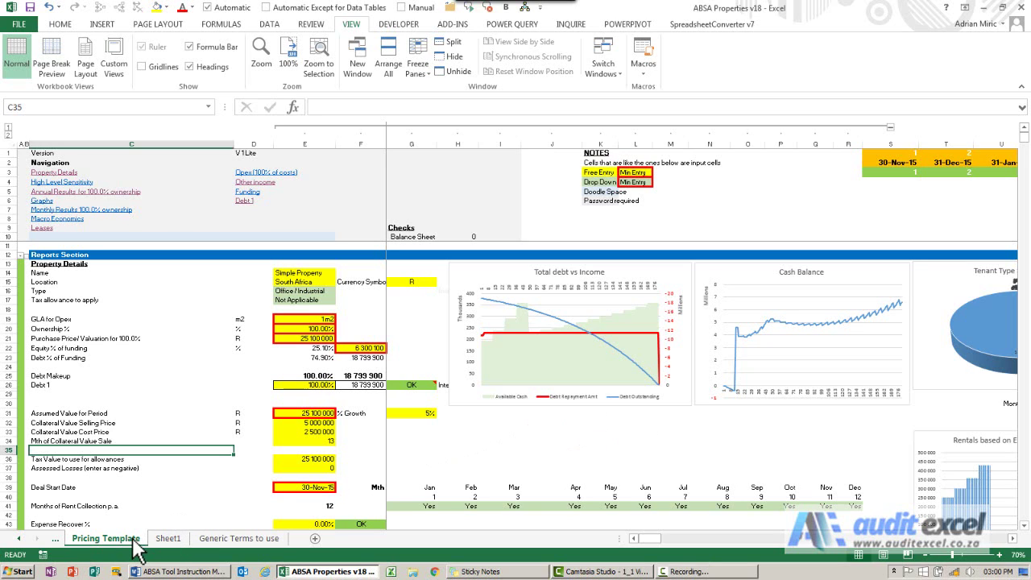
Jump to the Pricing Template's Leases section and select the Tenant name cell C302
{"action": "left_click", "coordinate": [165, 540]}
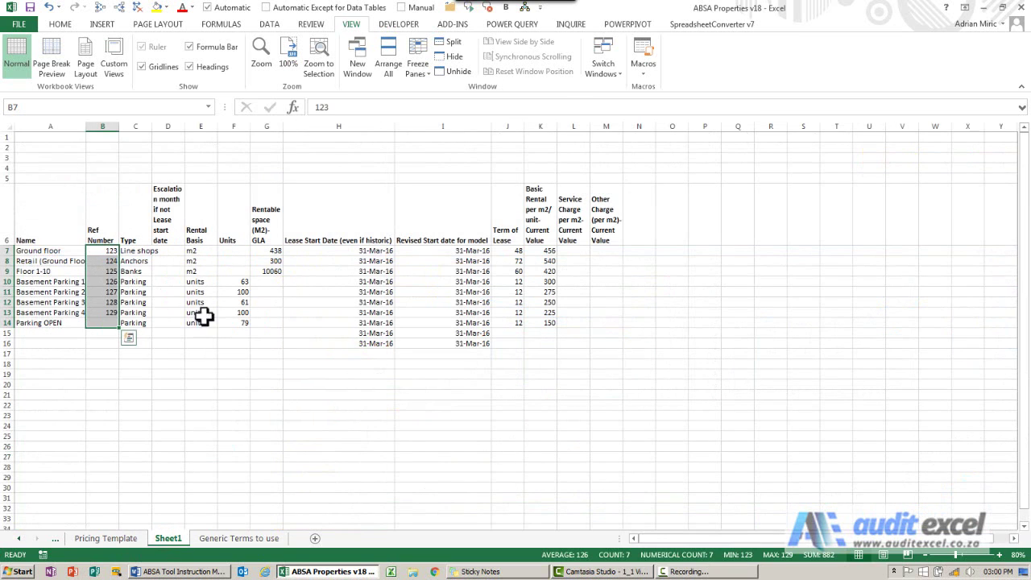
{"action": "left_click", "coordinate": [99, 538]}
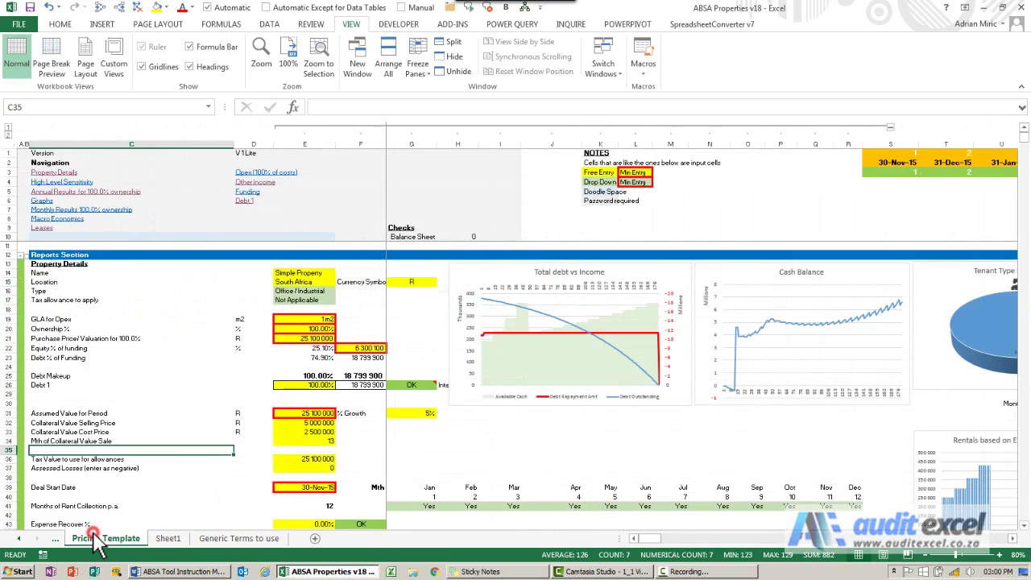
{"action": "left_click", "coordinate": [42, 229]}
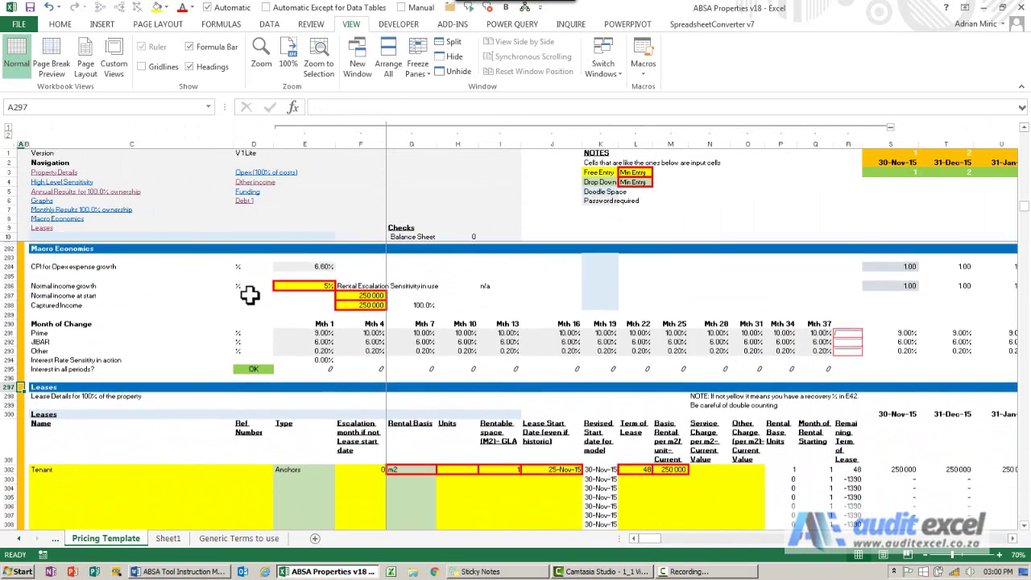
{"action": "scroll", "coordinate": [249, 295], "scroll_direction": "down", "scroll_amount": 3}
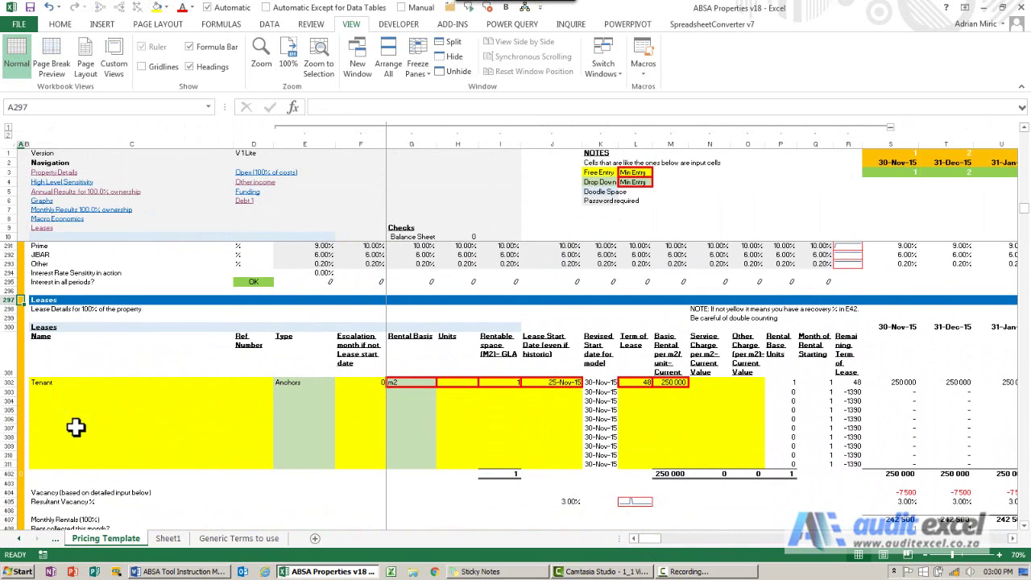
{"action": "left_click", "coordinate": [46, 383]}
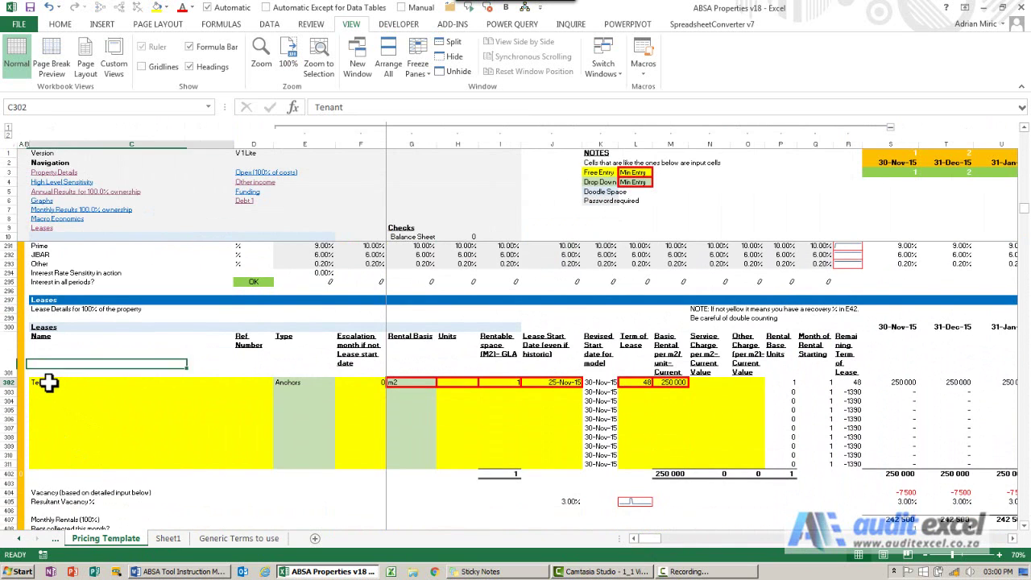
Glance at Sheet1's lease table, then return to the Pricing Template sheet
{"action": "left_click", "coordinate": [168, 539]}
{"action": "left_click", "coordinate": [113, 540]}
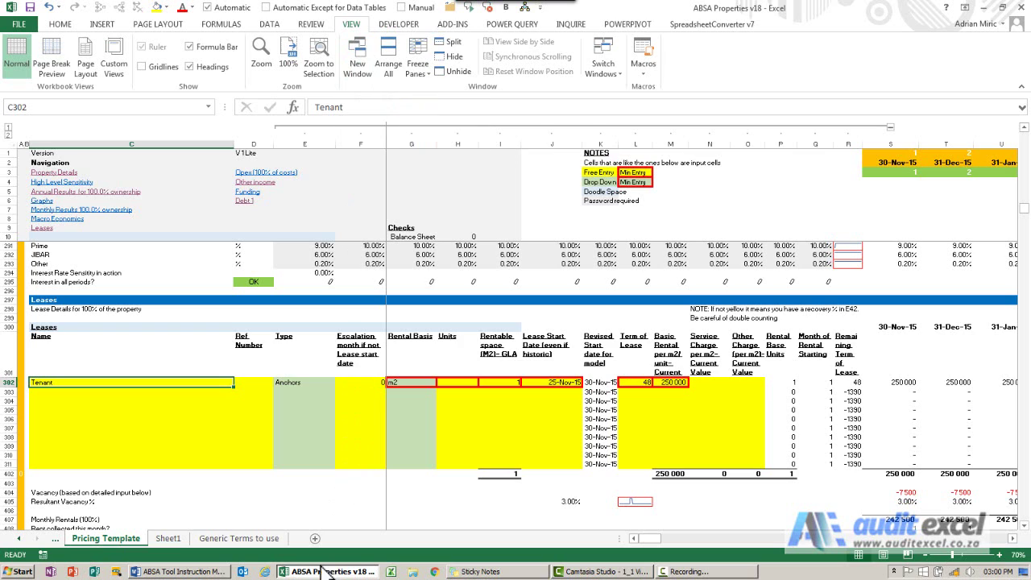
{"action": "mouse_move", "coordinate": [330, 574]}
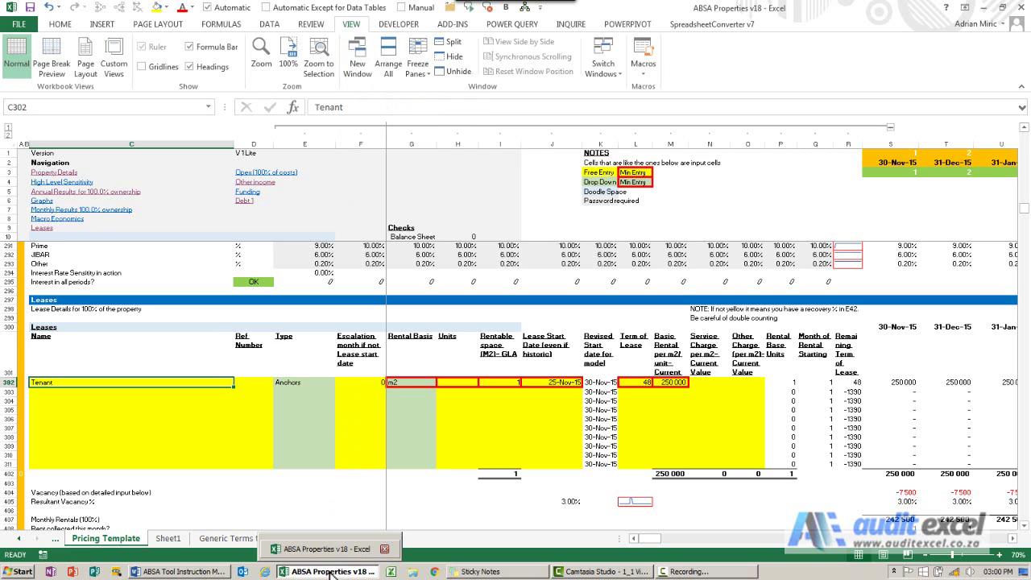
Open a second window onto the ABSA Properties v18 model
{"action": "left_click", "coordinate": [363, 69]}
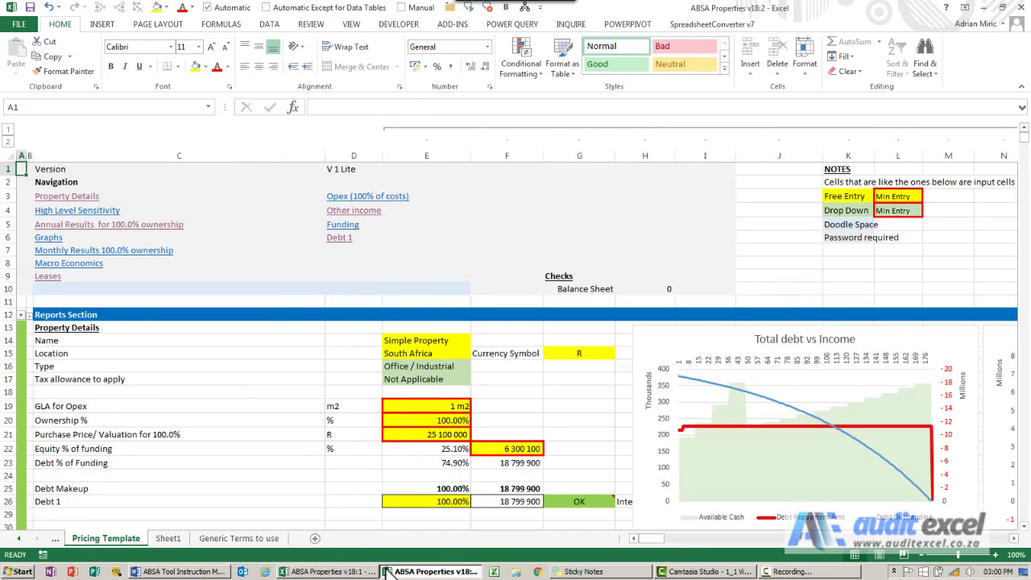
{"action": "mouse_move", "coordinate": [346, 572]}
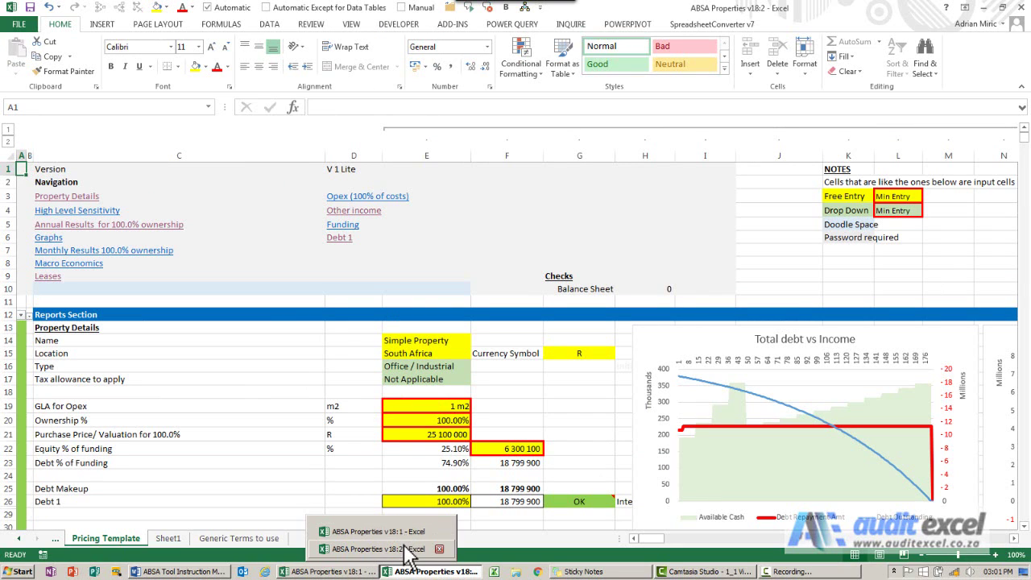
{"action": "left_click", "coordinate": [413, 466]}
{"action": "left_click", "coordinate": [351, 572]}
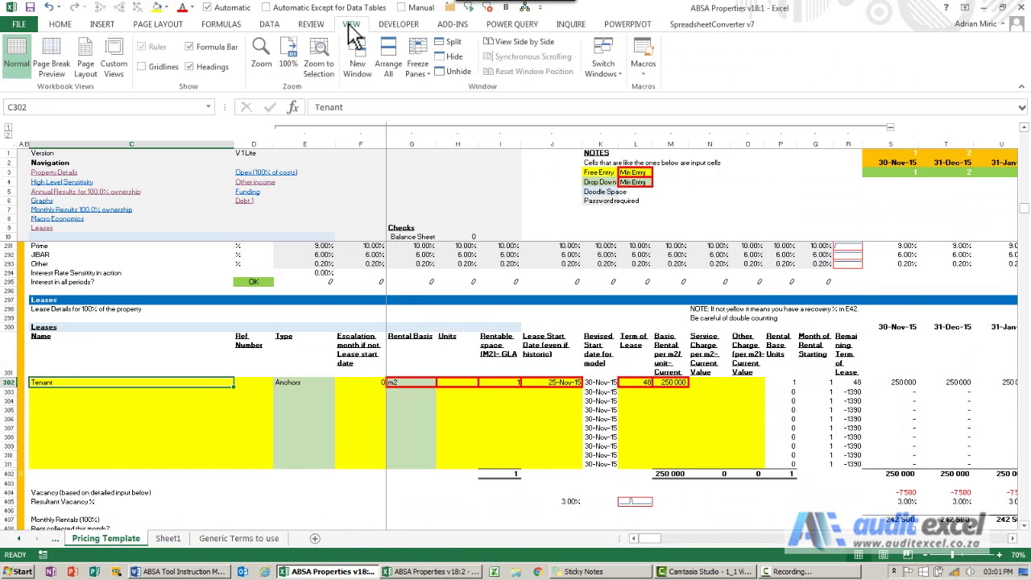
Arrange the two workbook windows vertically side by side
{"action": "left_click", "coordinate": [390, 54]}
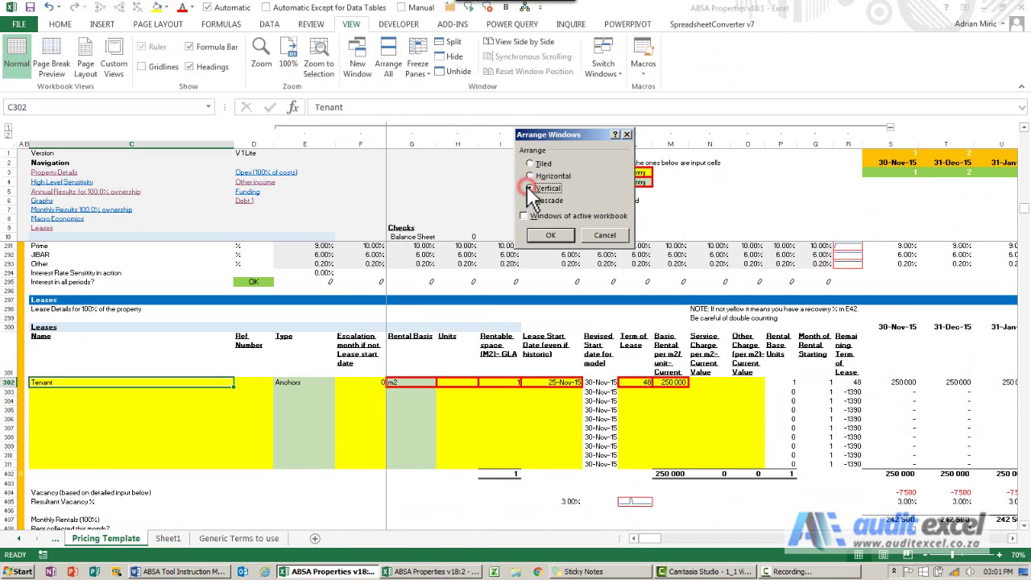
{"action": "left_click", "coordinate": [549, 232]}
{"action": "left_click", "coordinate": [550, 235]}
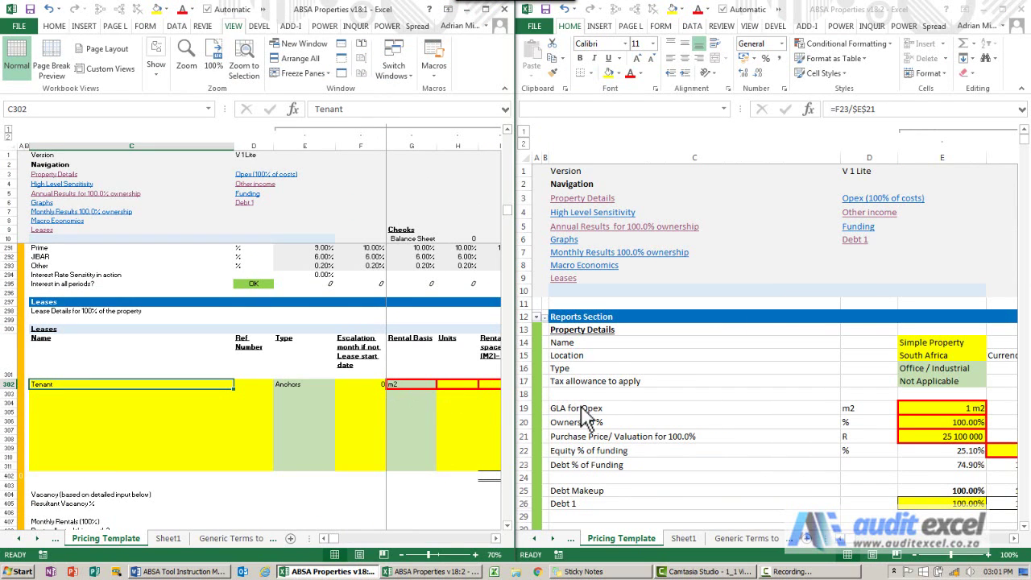
Link Leases cell C302 to Sheet1!A7 with the formula =Sheet1!A7
{"action": "left_click", "coordinate": [681, 538]}
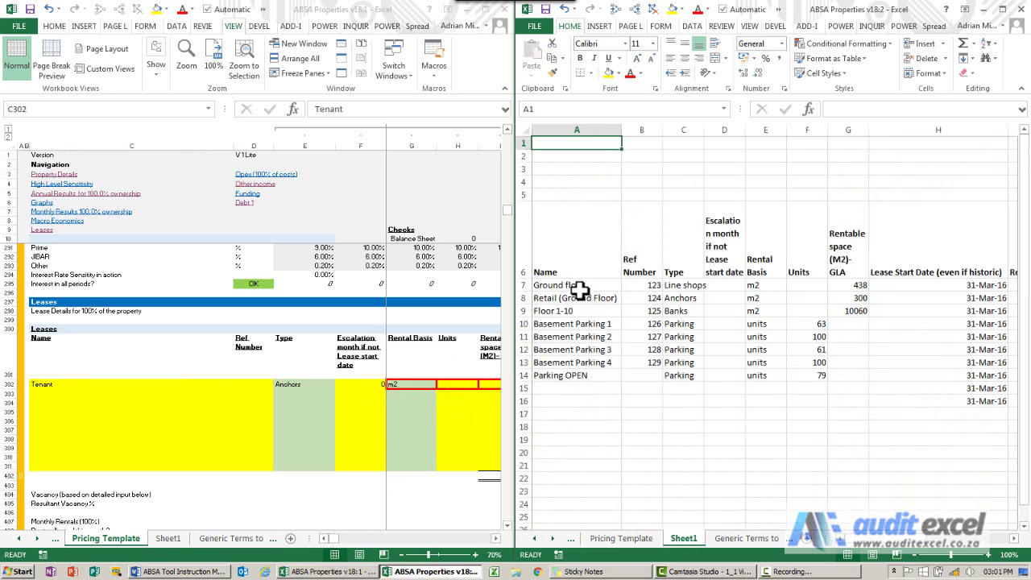
{"action": "left_click_drag", "start_coordinate": [582, 287], "coordinate": [582, 376]}
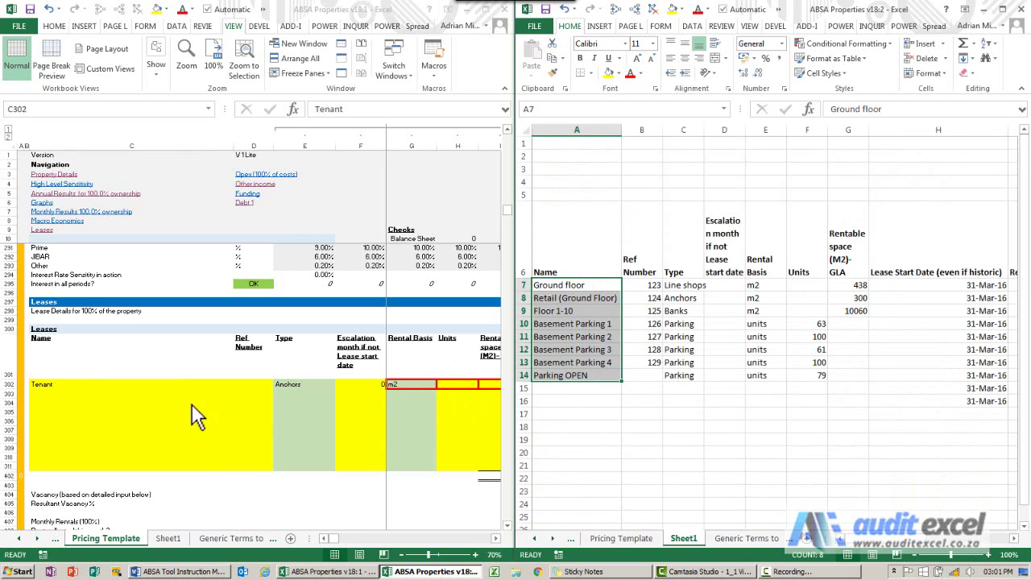
{"action": "left_click", "coordinate": [83, 385]}
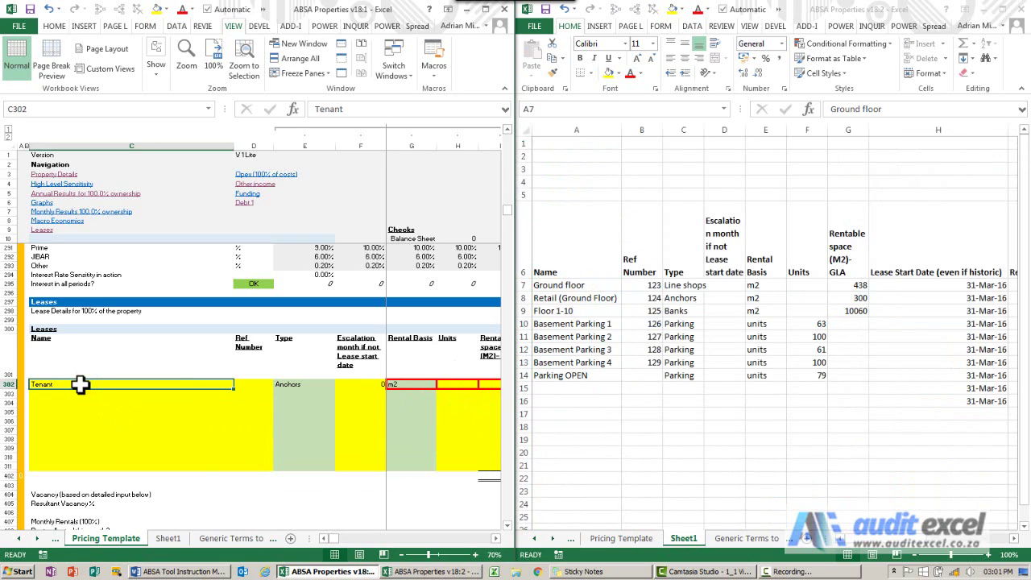
{"action": "type", "text": "="}
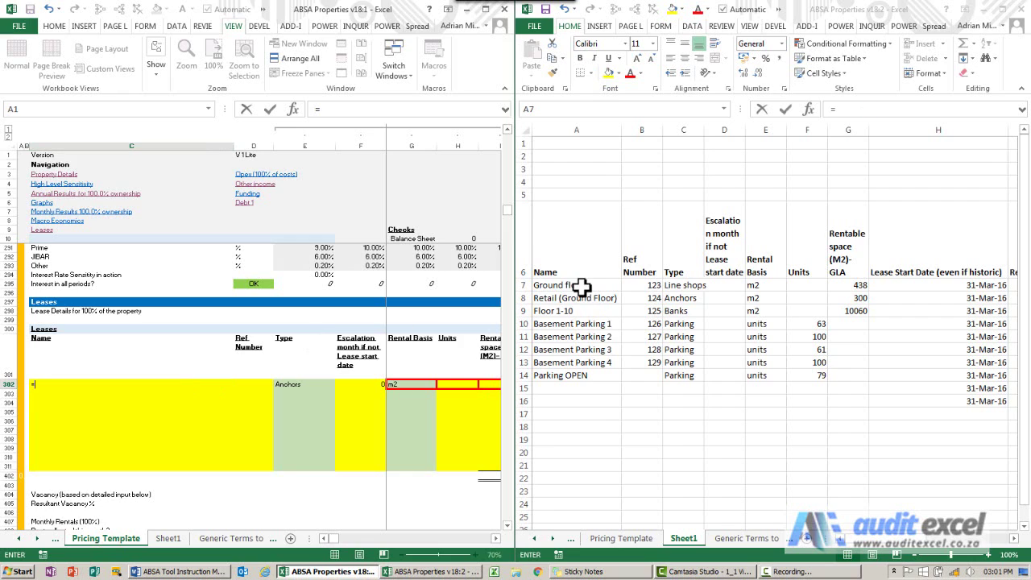
{"action": "left_click", "coordinate": [581, 286]}
{"action": "key", "text": "Return"}
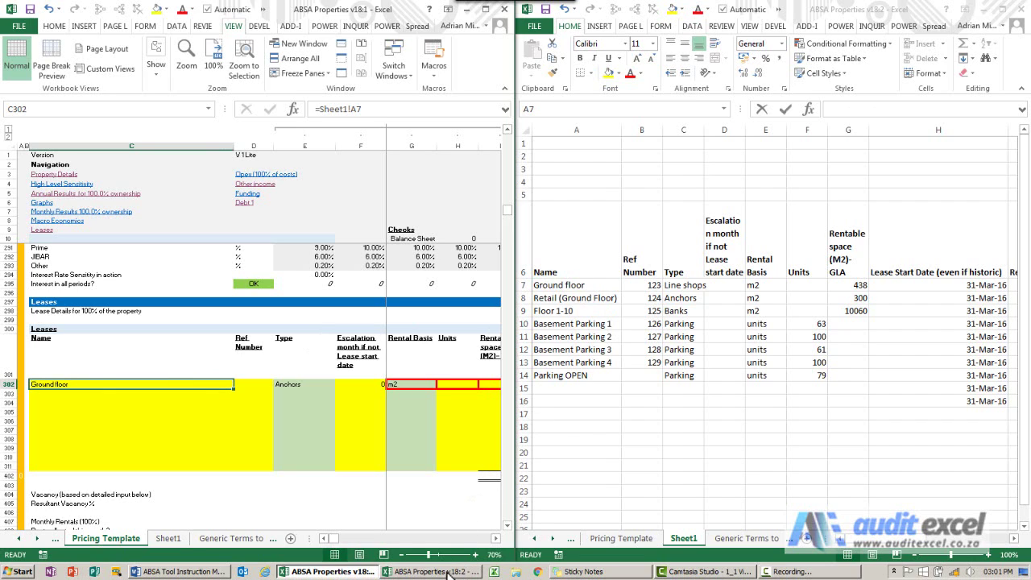
Enter test text 'hkjhk' in Sheet1 cell B4 to confirm both windows update together
{"action": "left_click", "coordinate": [169, 538]}
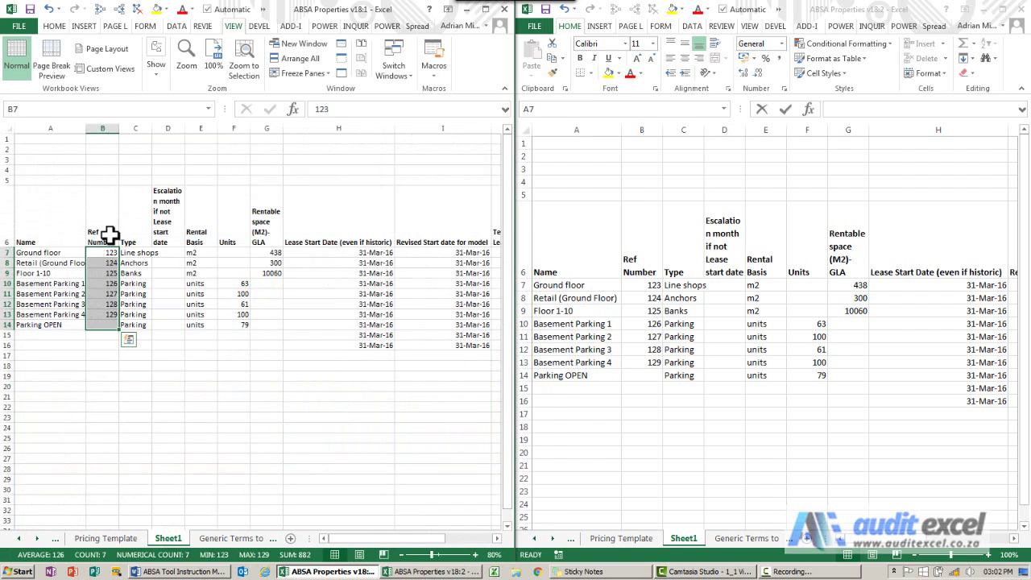
{"action": "left_click", "coordinate": [98, 171]}
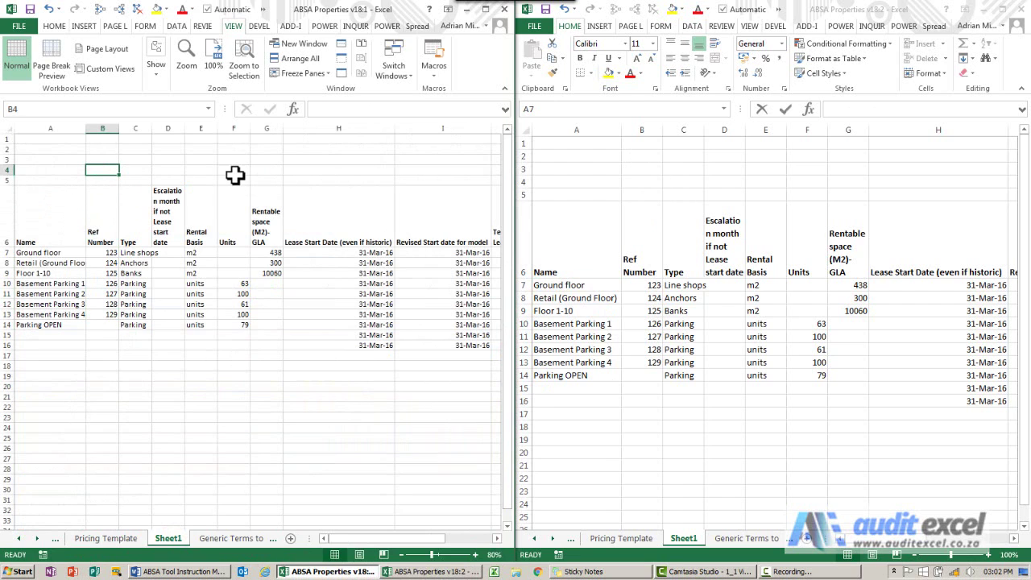
{"action": "type", "text": "hkjhkjhjhjhkjhkk"}
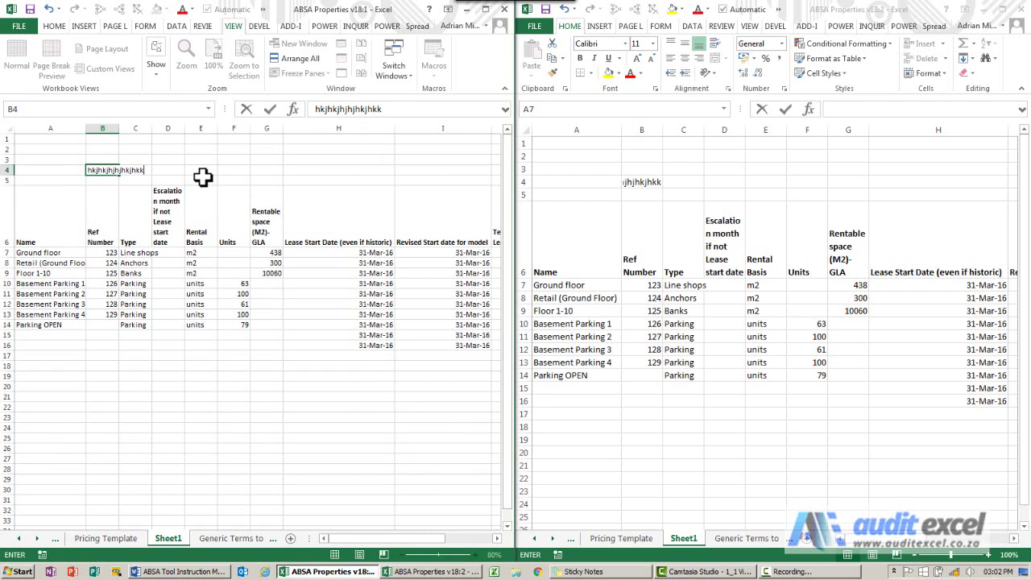
{"action": "key", "text": "ctrl+Return"}
{"action": "left_click", "coordinate": [107, 174]}
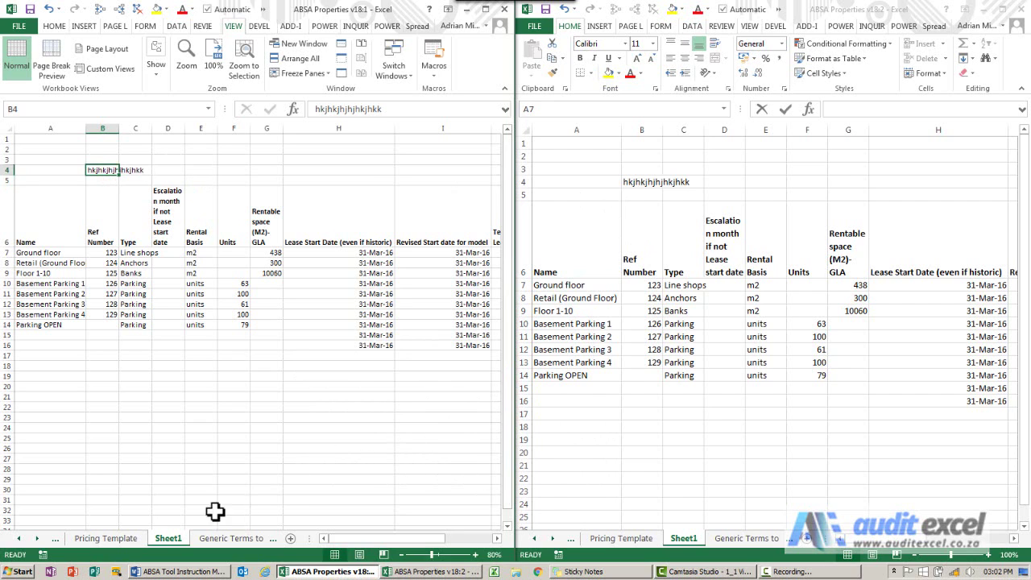
Show the Property Details debt-versus-income chart in the left window
{"action": "left_click", "coordinate": [97, 539]}
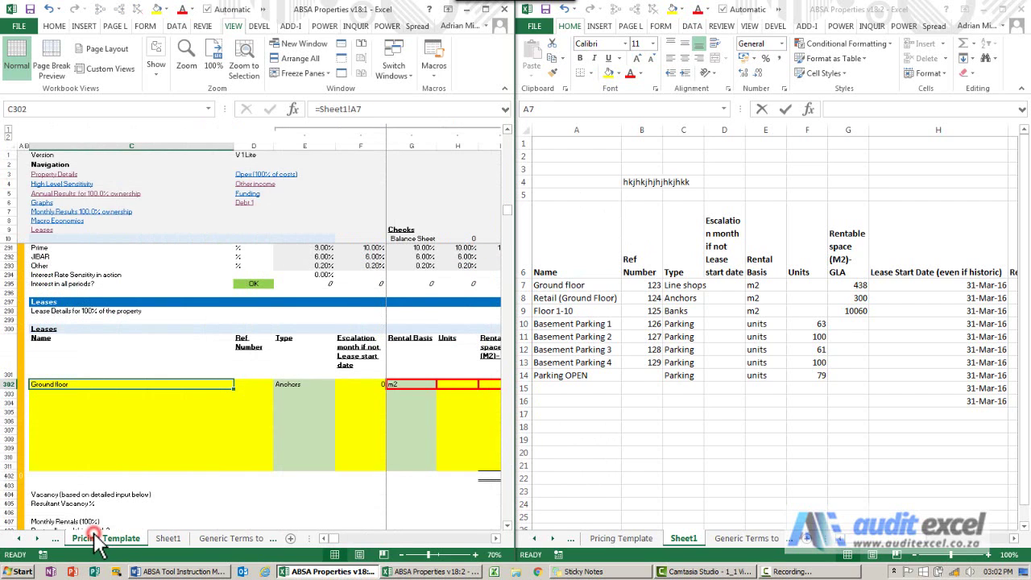
{"action": "left_click", "coordinate": [615, 539]}
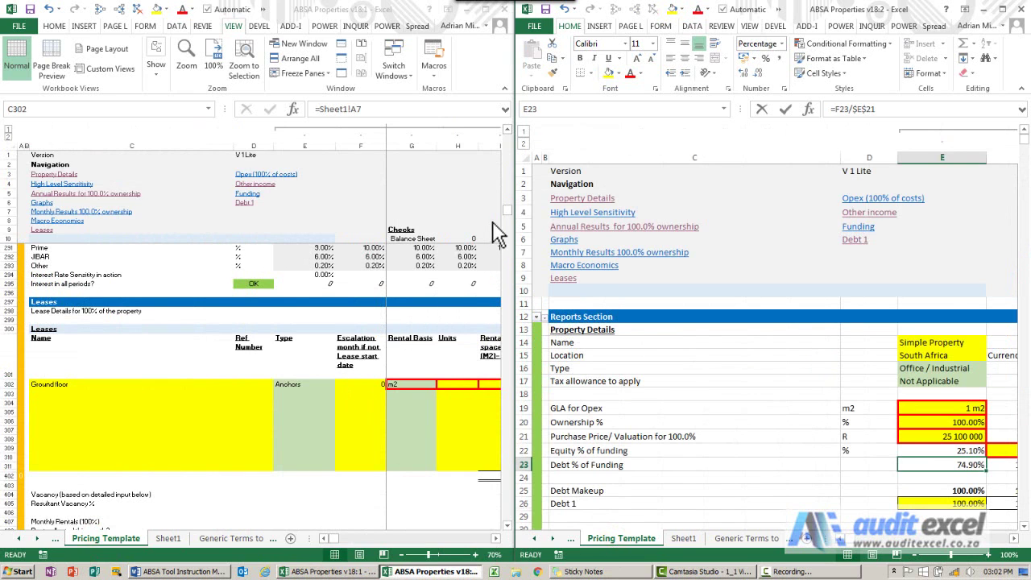
{"action": "left_click", "coordinate": [58, 174]}
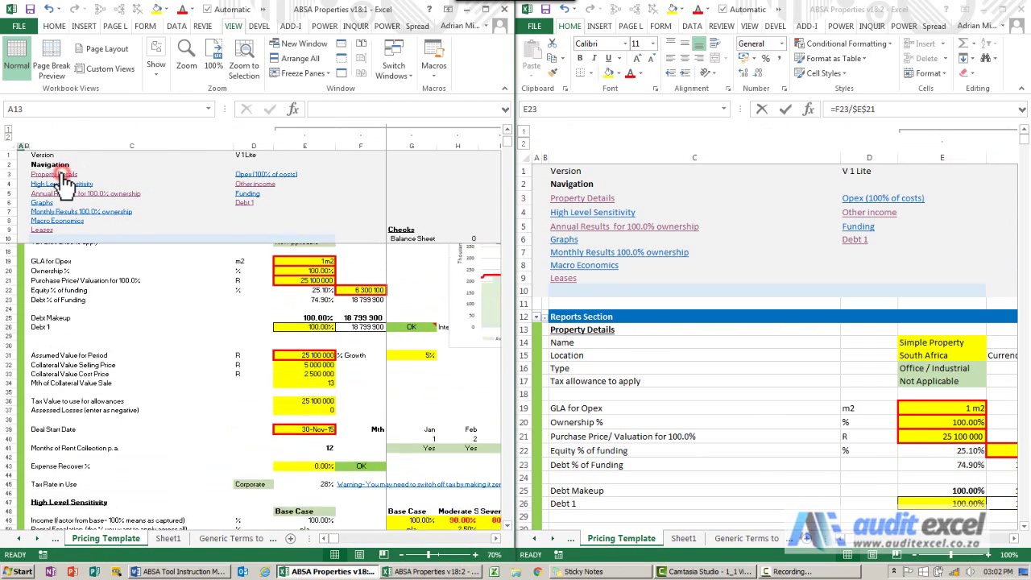
{"action": "left_click", "coordinate": [496, 538]}
{"action": "left_click", "coordinate": [496, 538]}
{"action": "left_click", "coordinate": [496, 538]}
{"action": "left_click", "coordinate": [496, 538]}
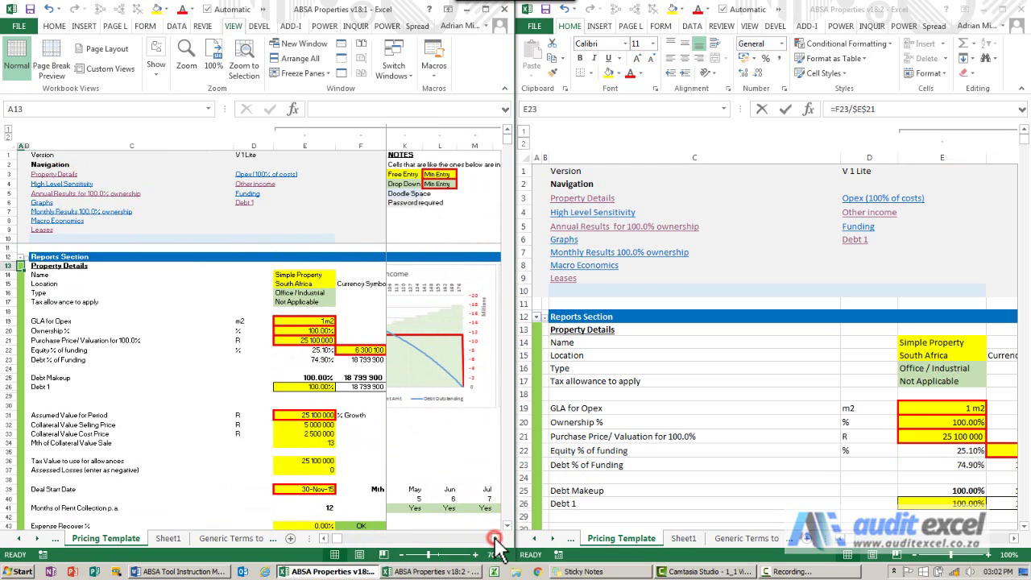
Show the Leases row 302 term and rental columns in the right window
{"action": "left_click", "coordinate": [431, 572]}
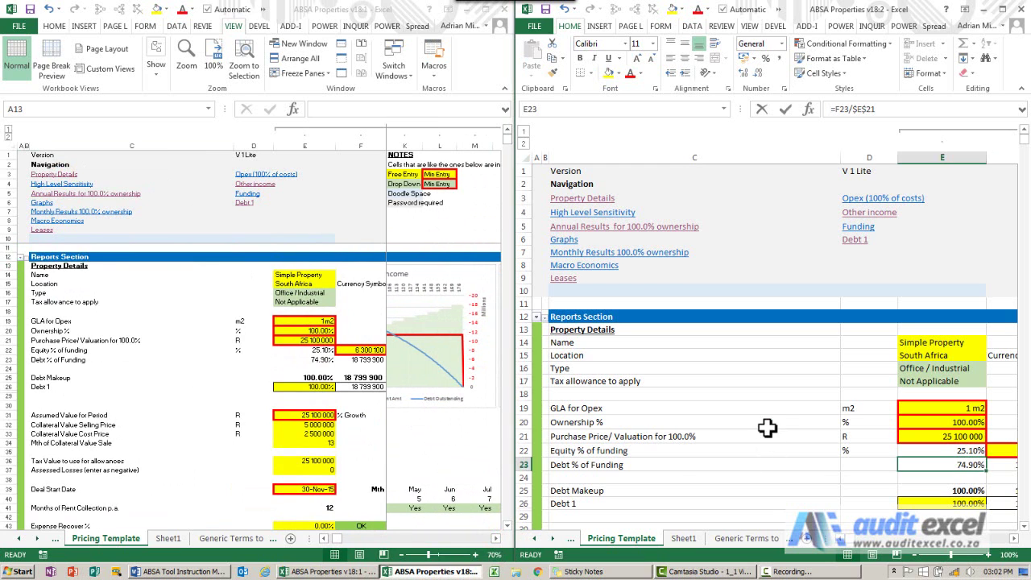
{"action": "left_click", "coordinate": [567, 278]}
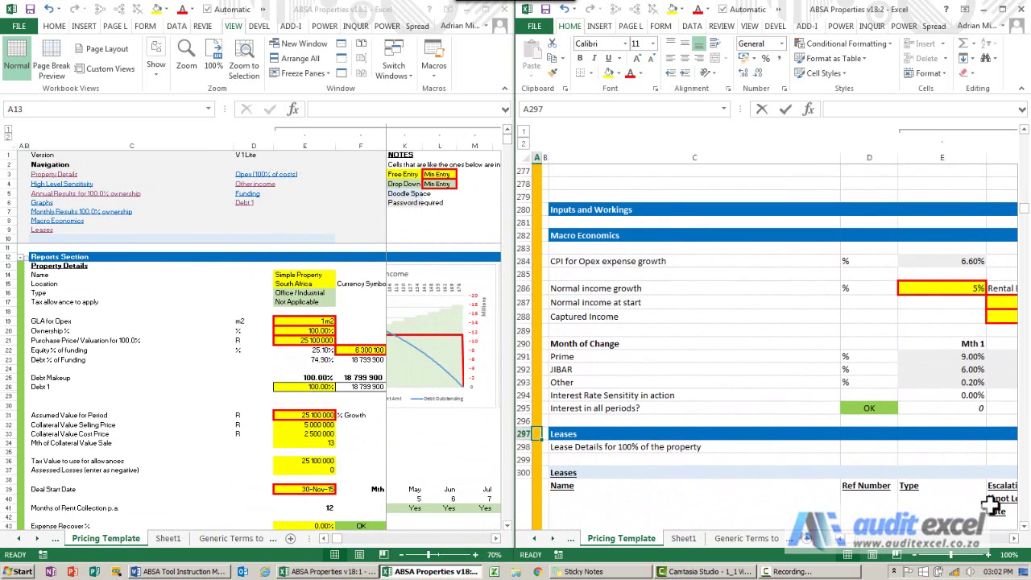
{"action": "left_click", "coordinate": [1015, 538]}
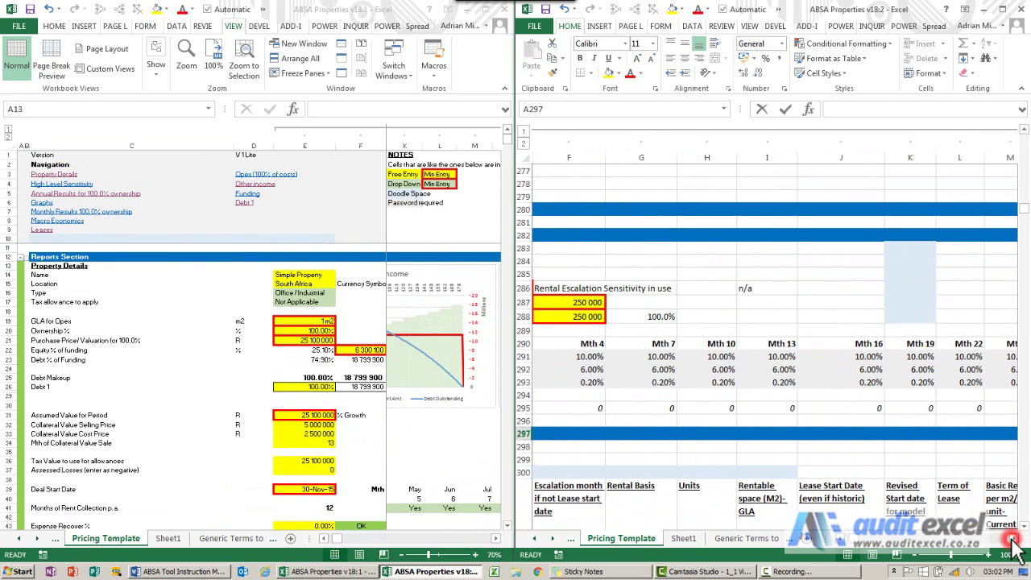
{"action": "scroll", "coordinate": [874, 500], "scroll_direction": "down", "scroll_amount": 4}
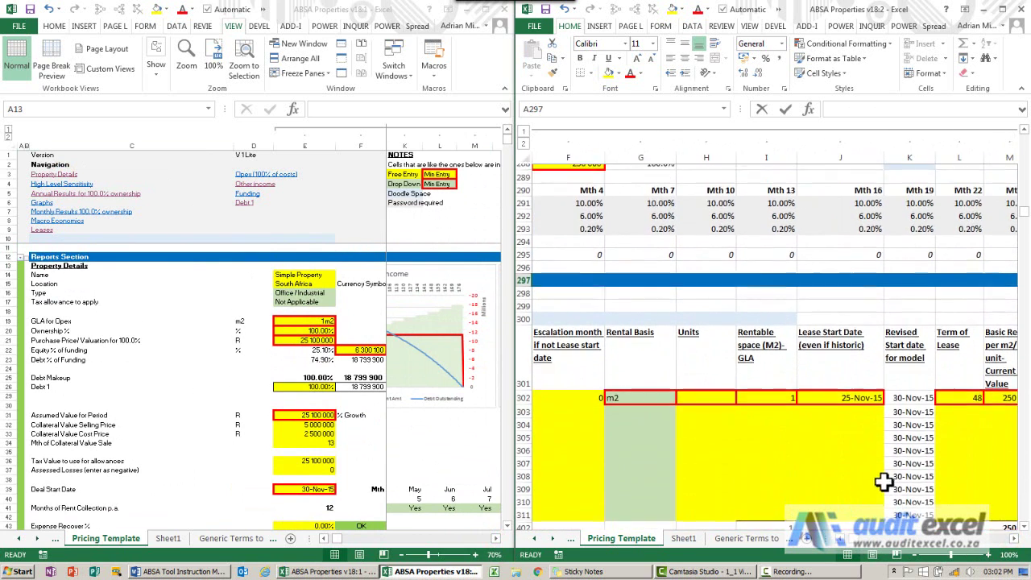
{"action": "left_click", "coordinate": [1013, 539]}
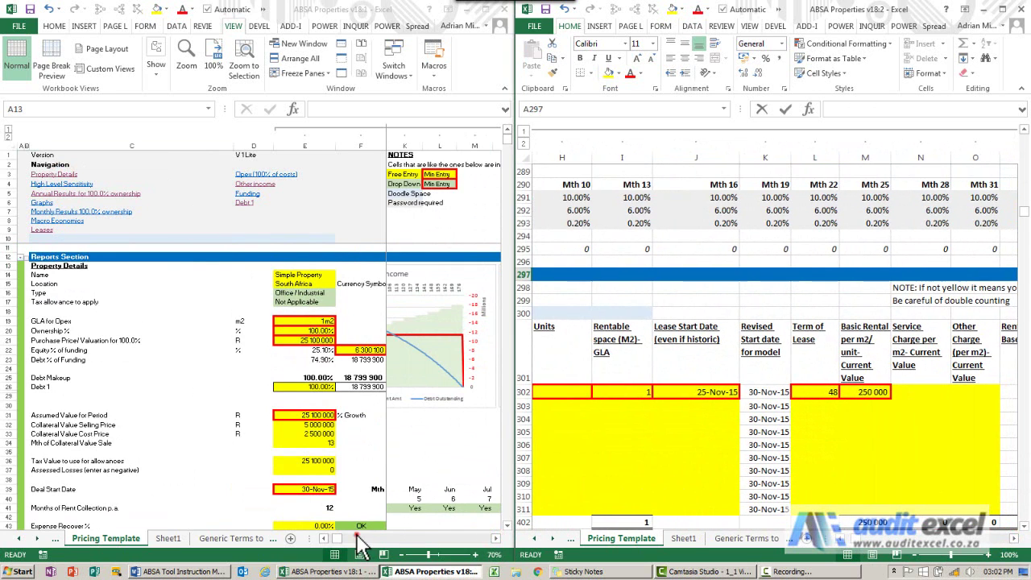
{"action": "left_click_drag", "start_coordinate": [355, 538], "coordinate": [324, 541]}
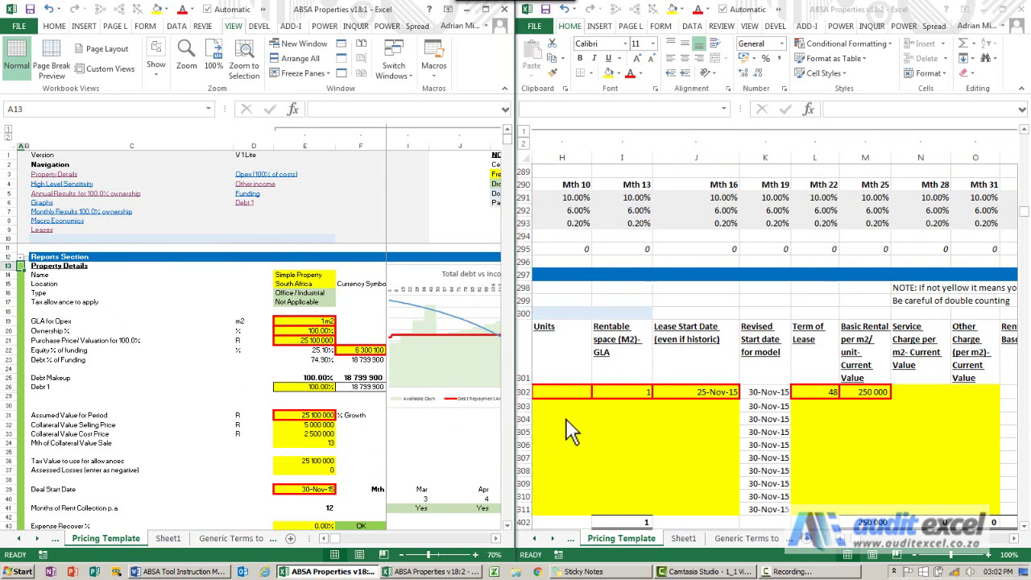
Set lease term L302 to 36, discarding a trial 500 rental entry in M302
{"action": "left_click", "coordinate": [865, 392]}
{"action": "type", "text": "500"}
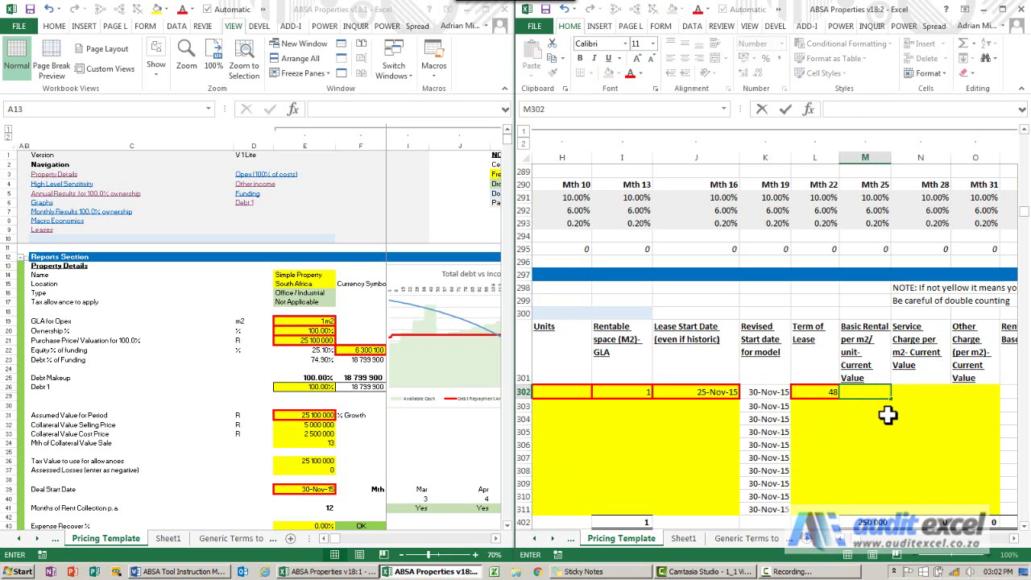
{"action": "key", "text": "Escape"}
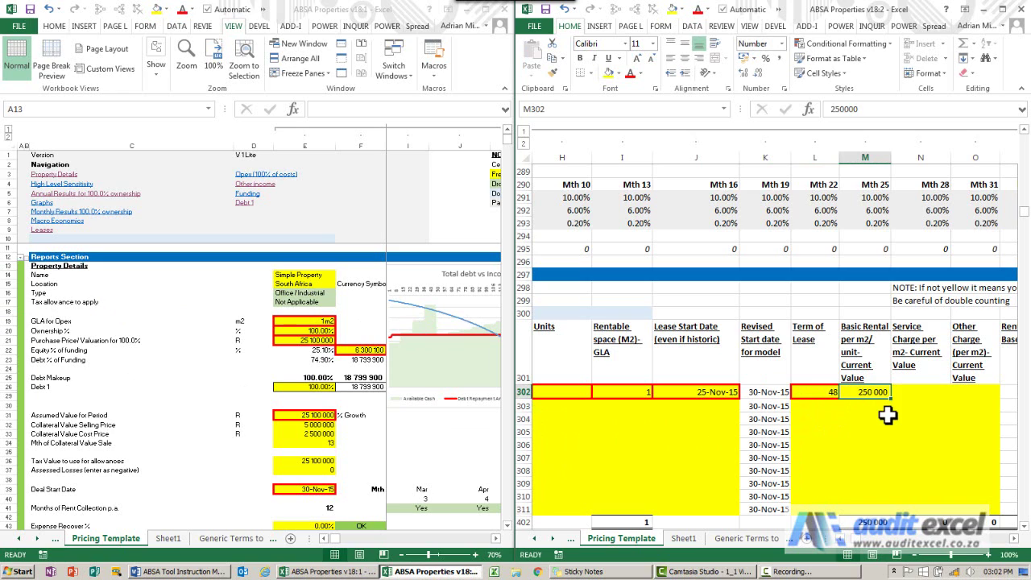
{"action": "left_click", "coordinate": [825, 392]}
{"action": "type", "text": "36"}
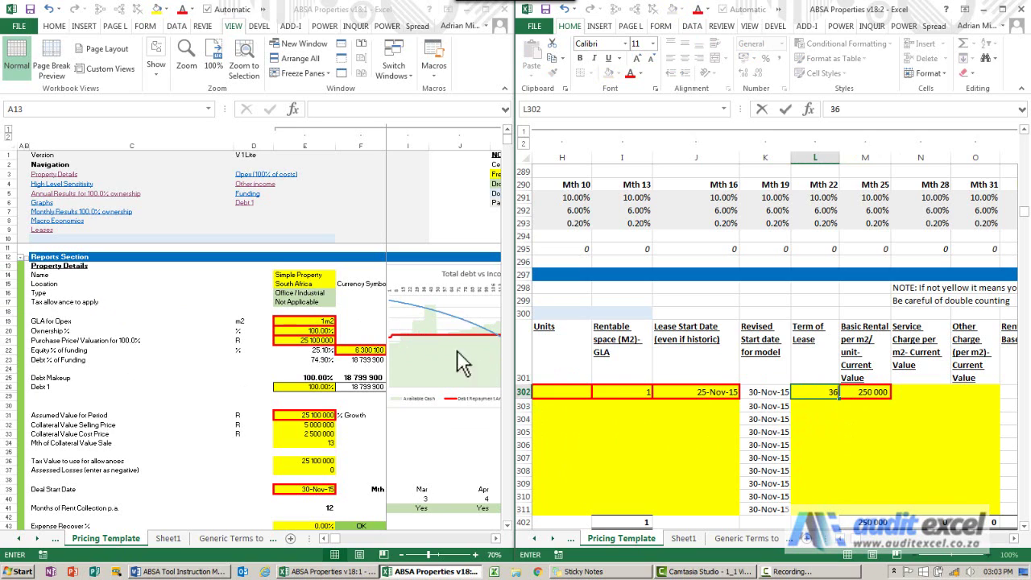
{"action": "key", "text": "Return"}
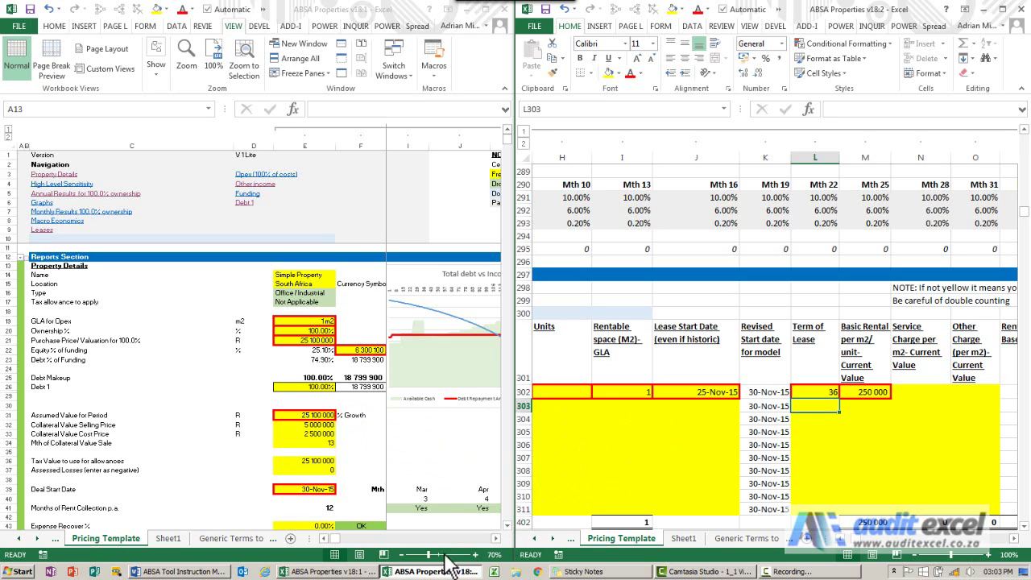
Close the ABSA Properties v18:2 window and maximize the remaining one
{"action": "mouse_move", "coordinate": [426, 573]}
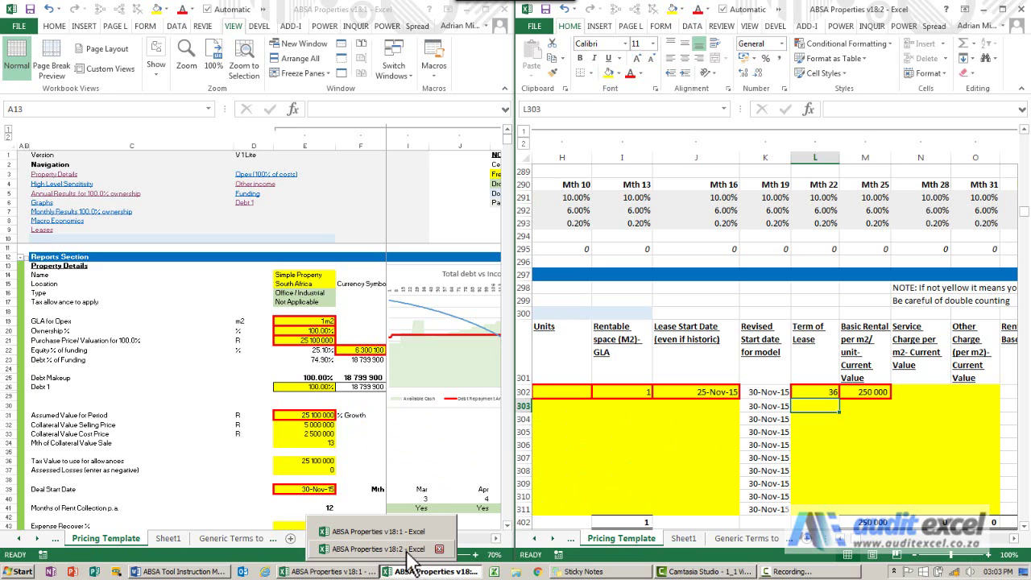
{"action": "left_click", "coordinate": [406, 551]}
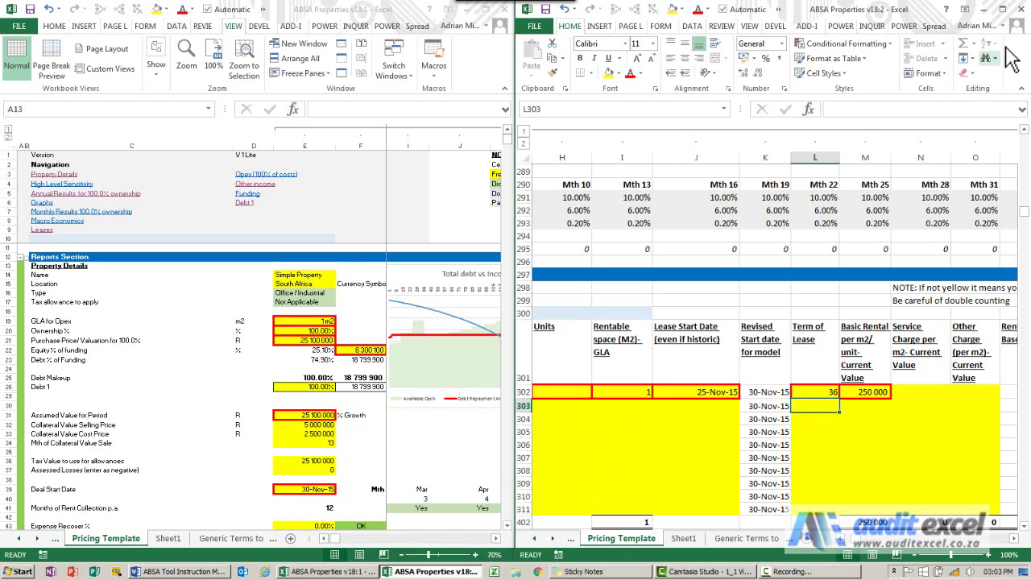
{"action": "left_click", "coordinate": [1024, 10]}
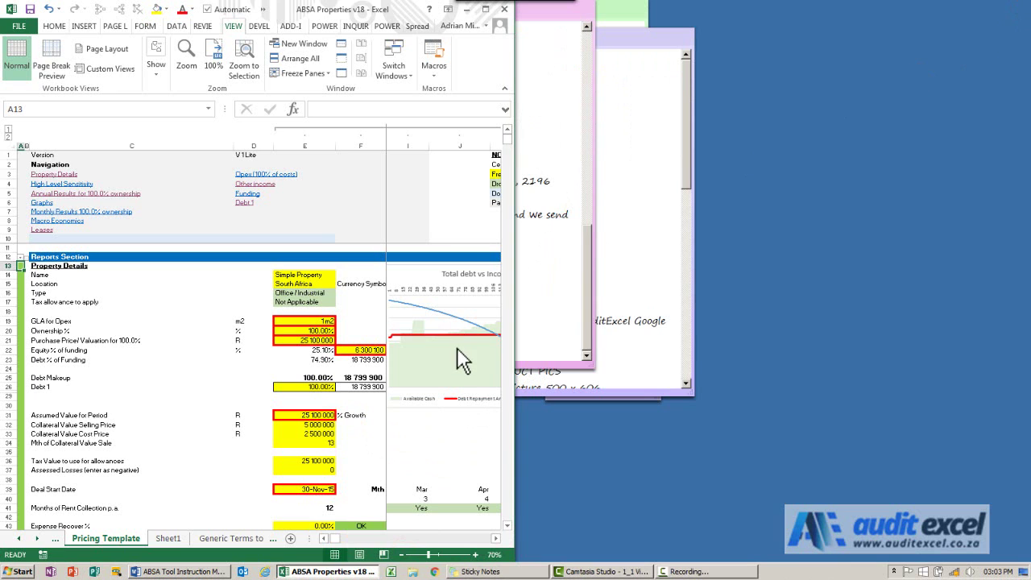
{"action": "left_click", "coordinate": [486, 9]}
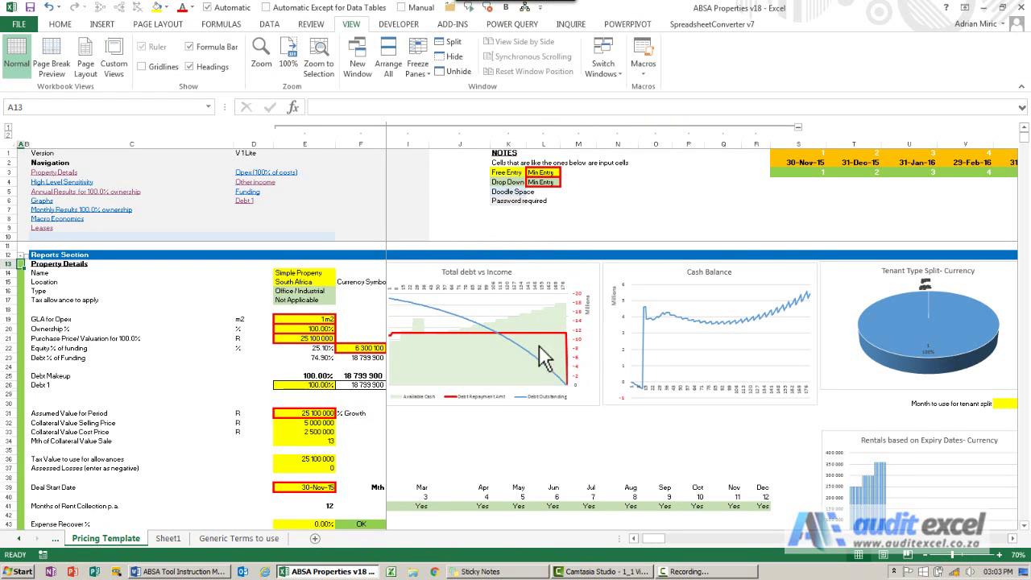
{"action": "left_click", "coordinate": [463, 416]}
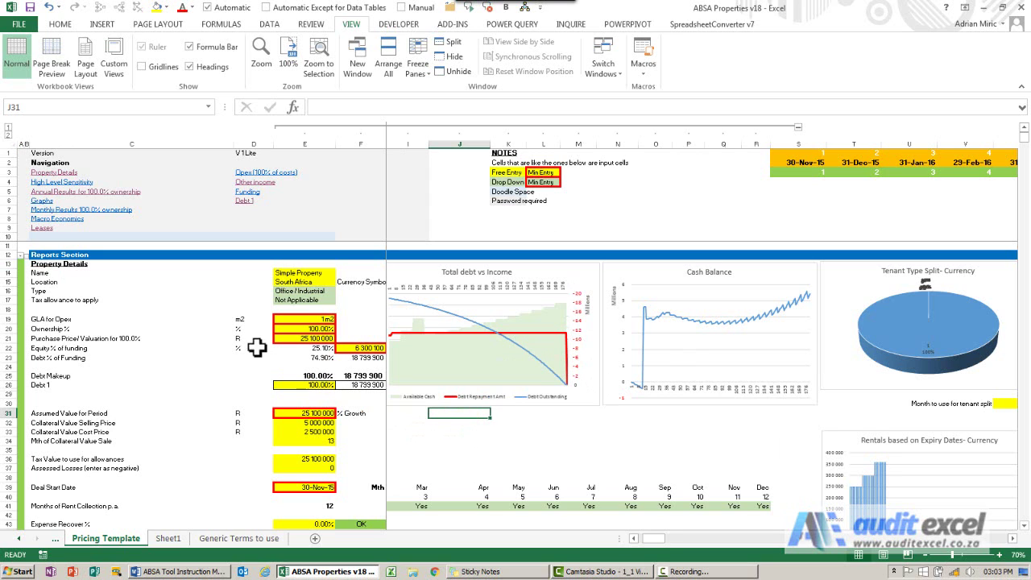